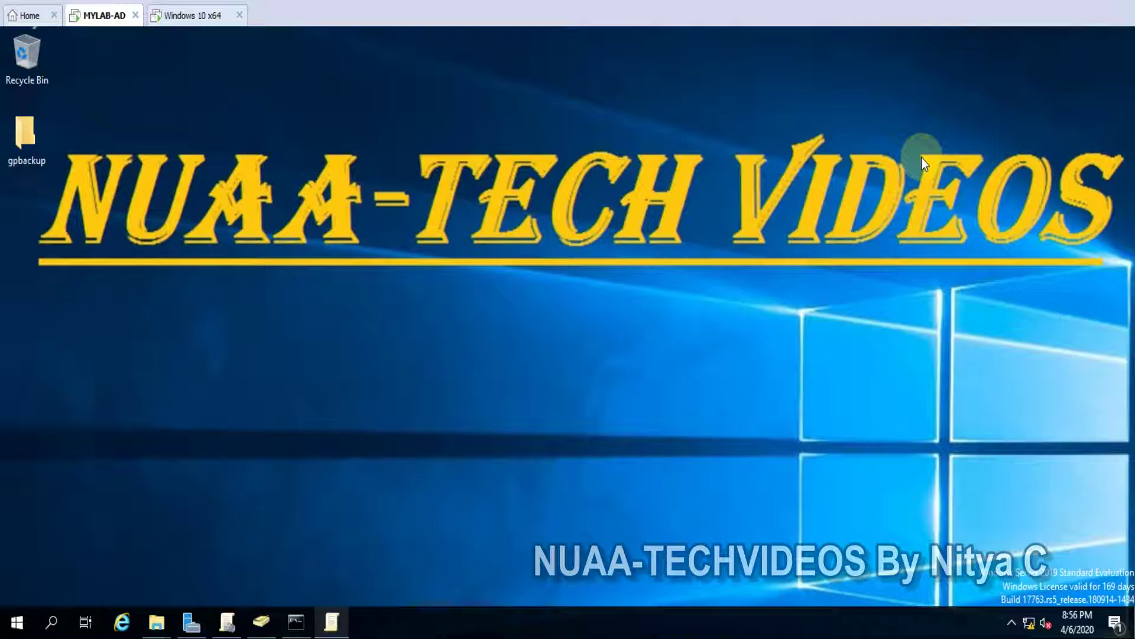
Step: Switch between the policy editor and the Notepad tutorial title, then hide both
click(331, 621)
click(1056, 33)
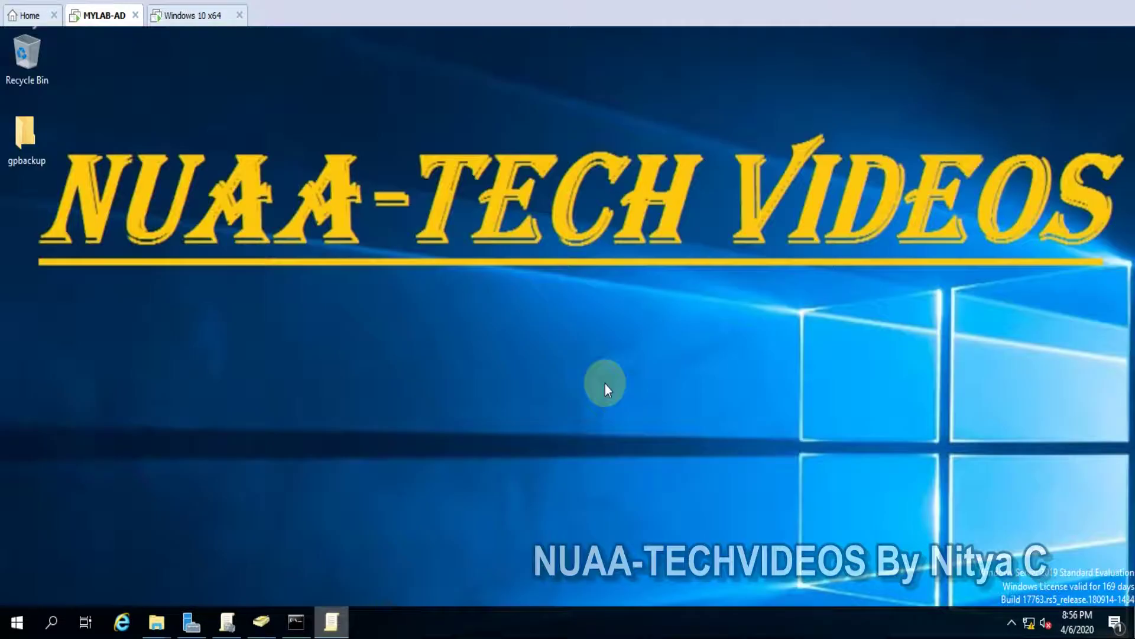
click(331, 622)
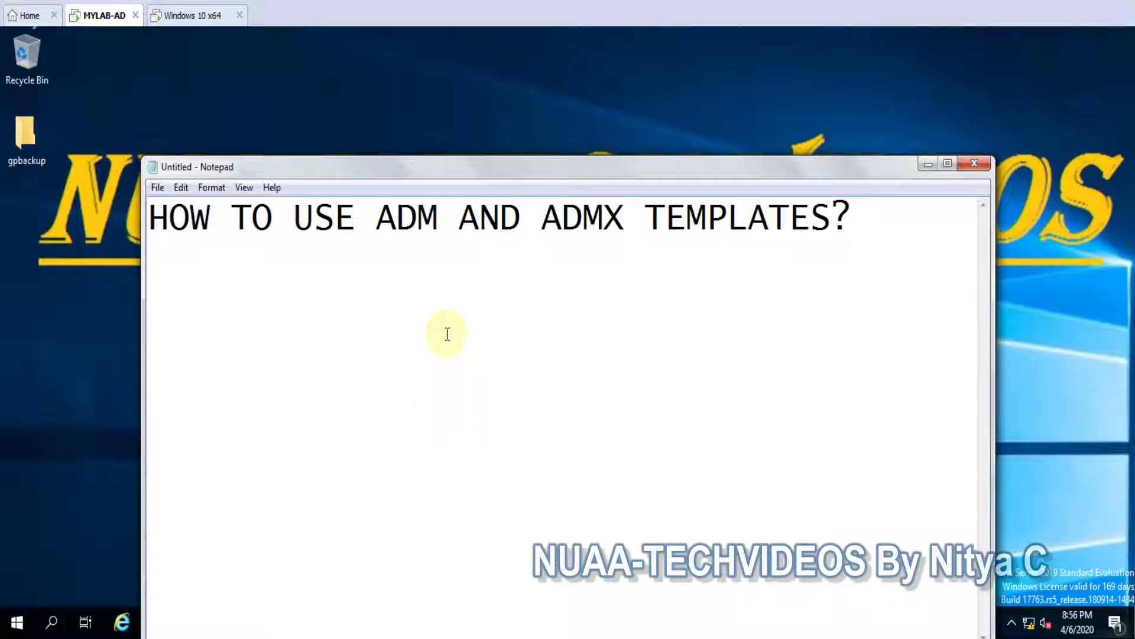
click(927, 165)
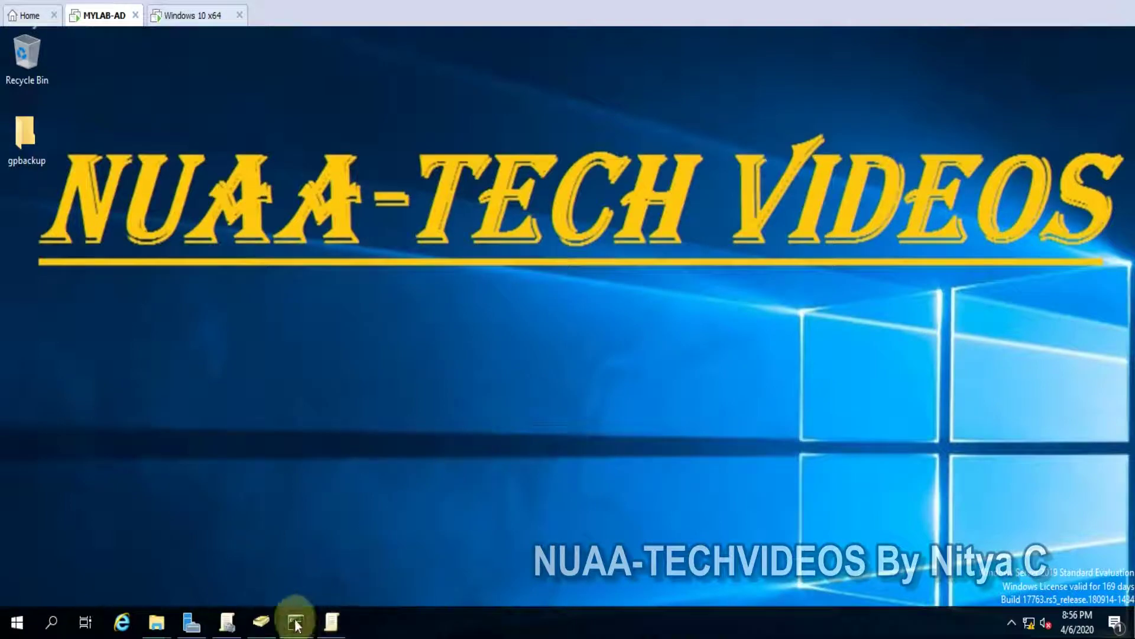
Step: Close Group Policy Management Editor, then bring up and minimize the Group Policy Management console
click(331, 621)
scroll(282, 364, up, 1)
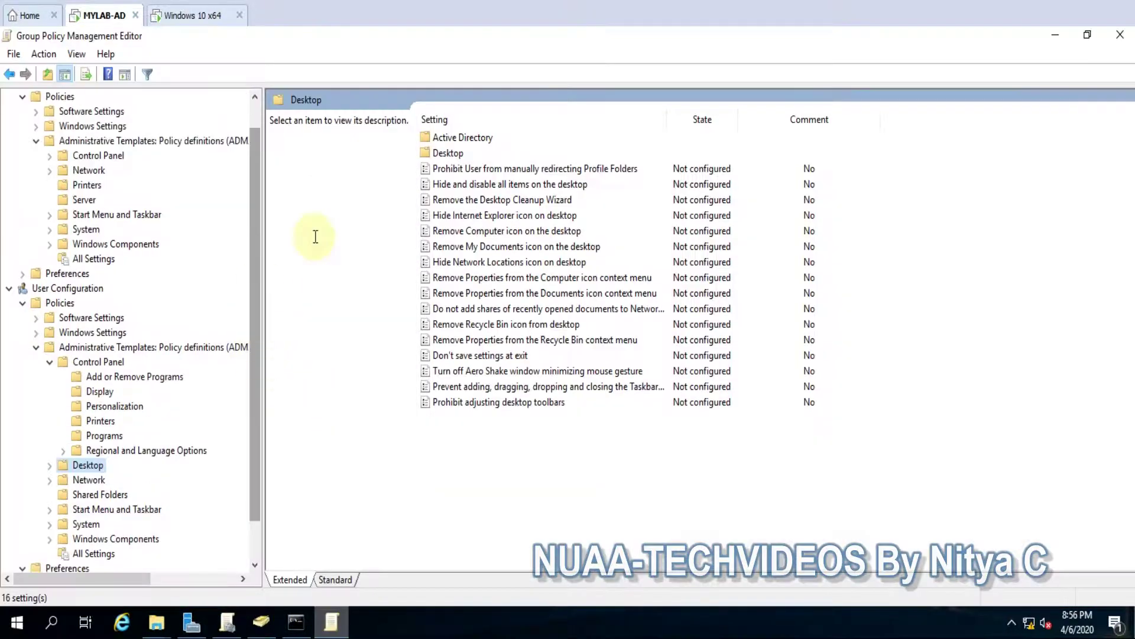
click(1110, 40)
click(227, 621)
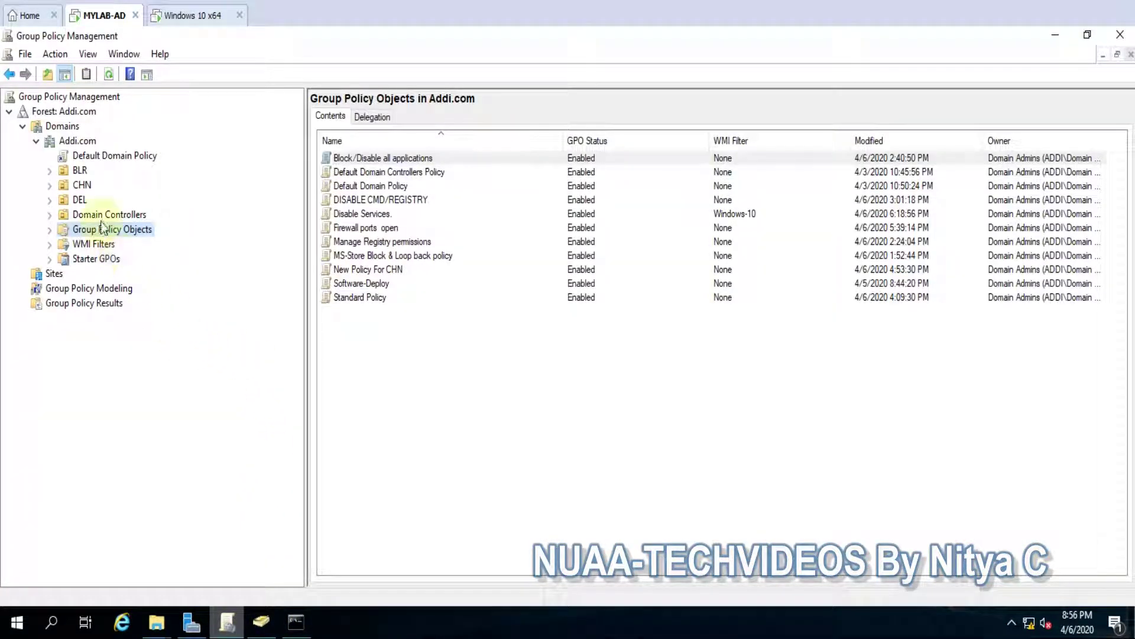
click(1053, 37)
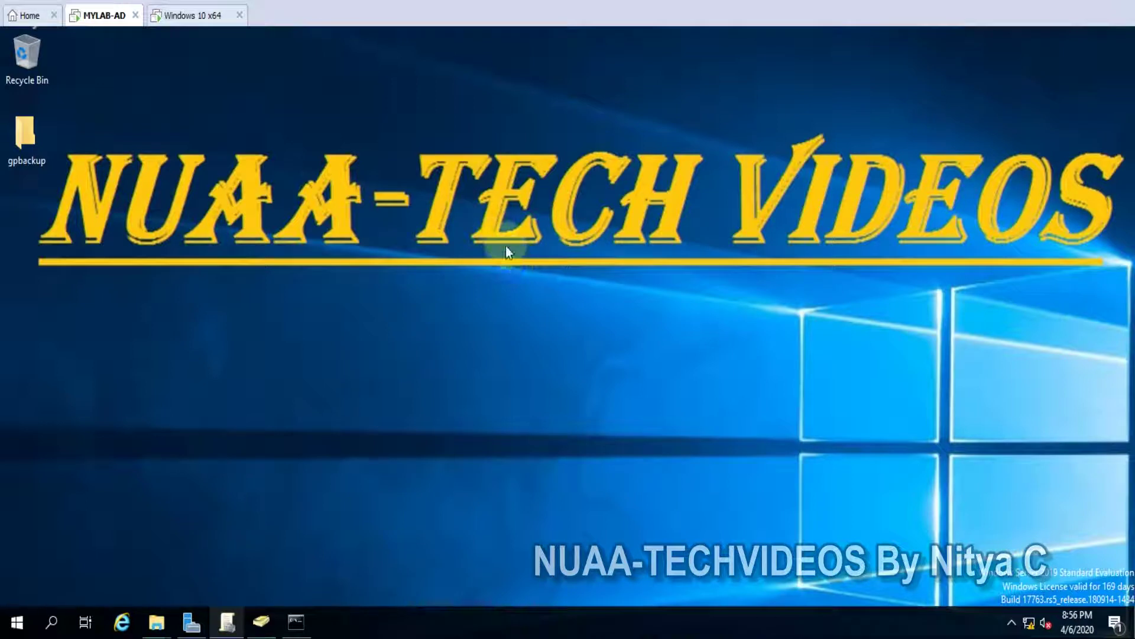
Step: Refresh the desktop, open Downloads > Configuration, and select the adm and admx folders
right_click(506, 222)
click(516, 298)
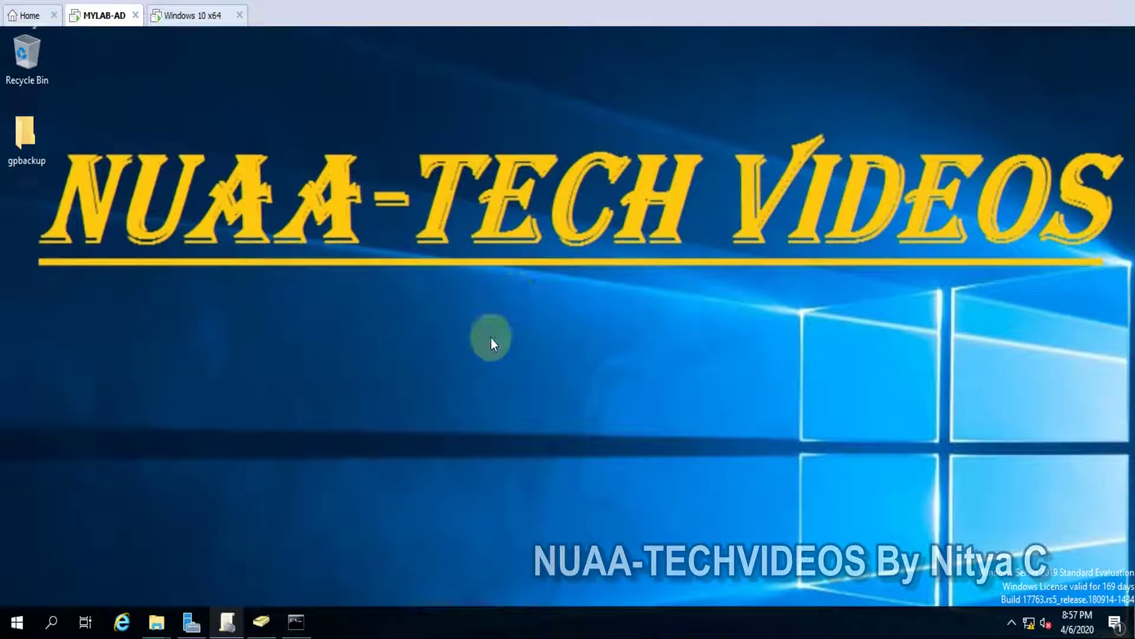
click(156, 621)
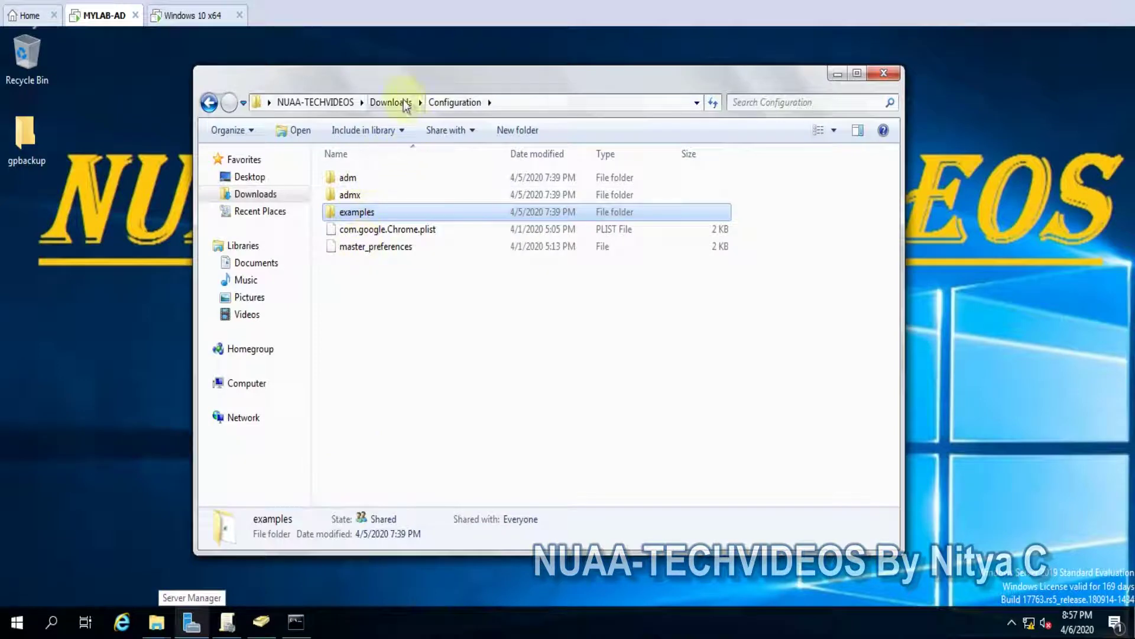
click(391, 103)
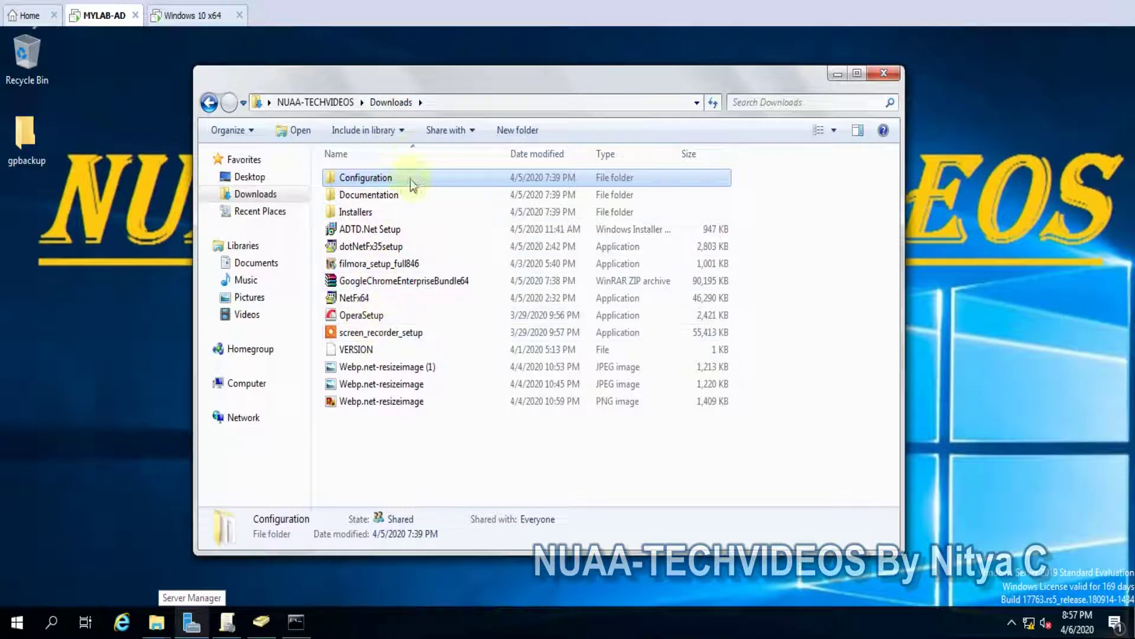
double_click(370, 176)
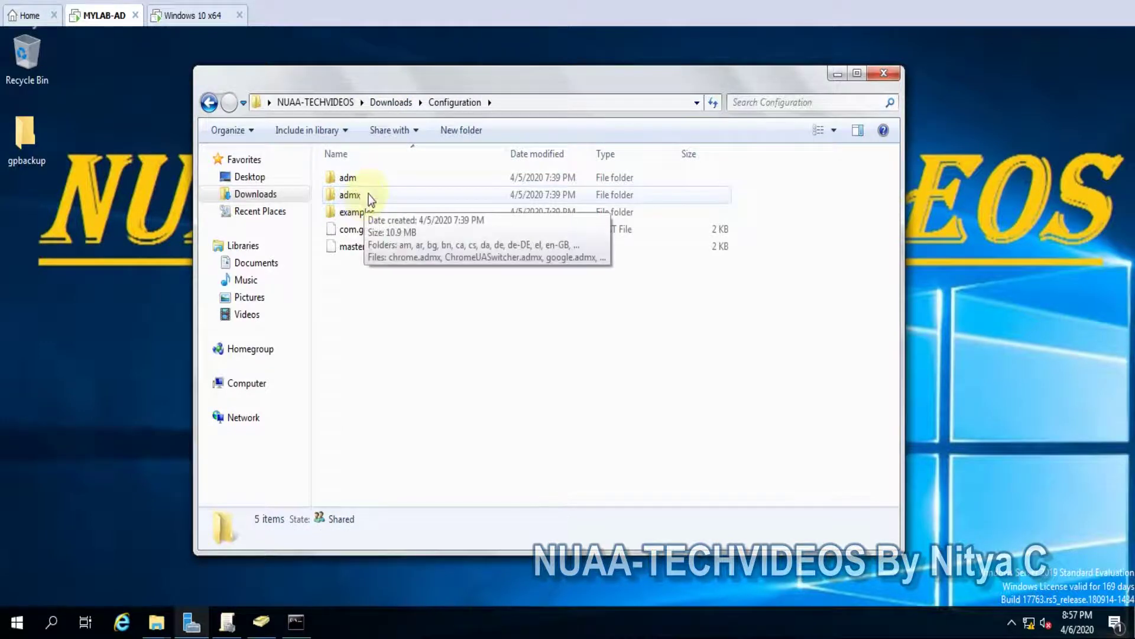
click(373, 180)
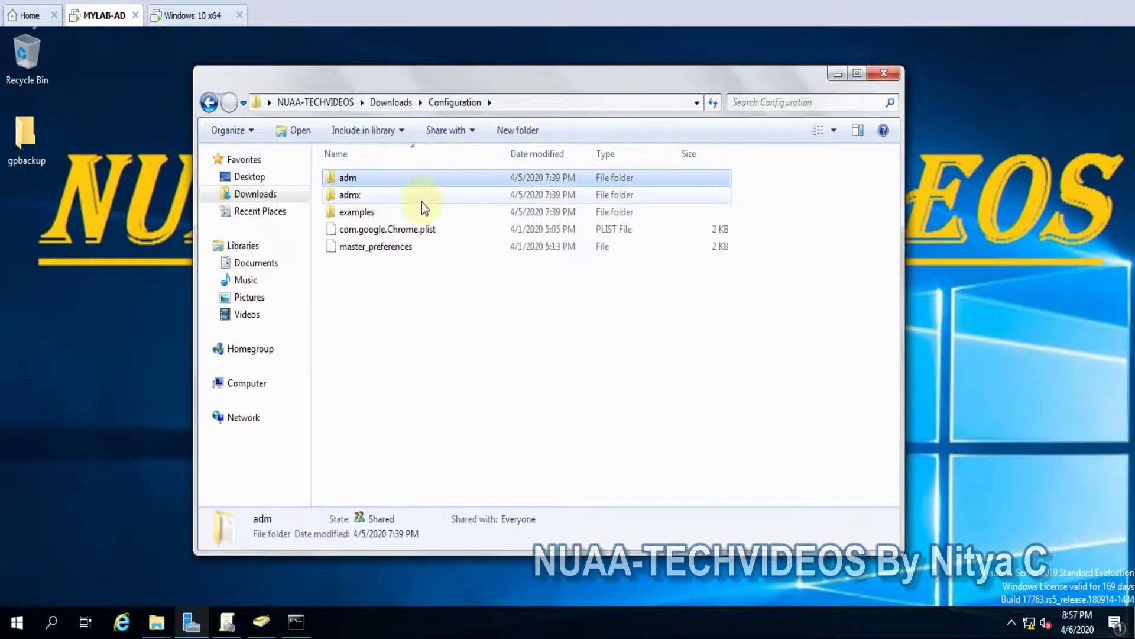
click(422, 197)
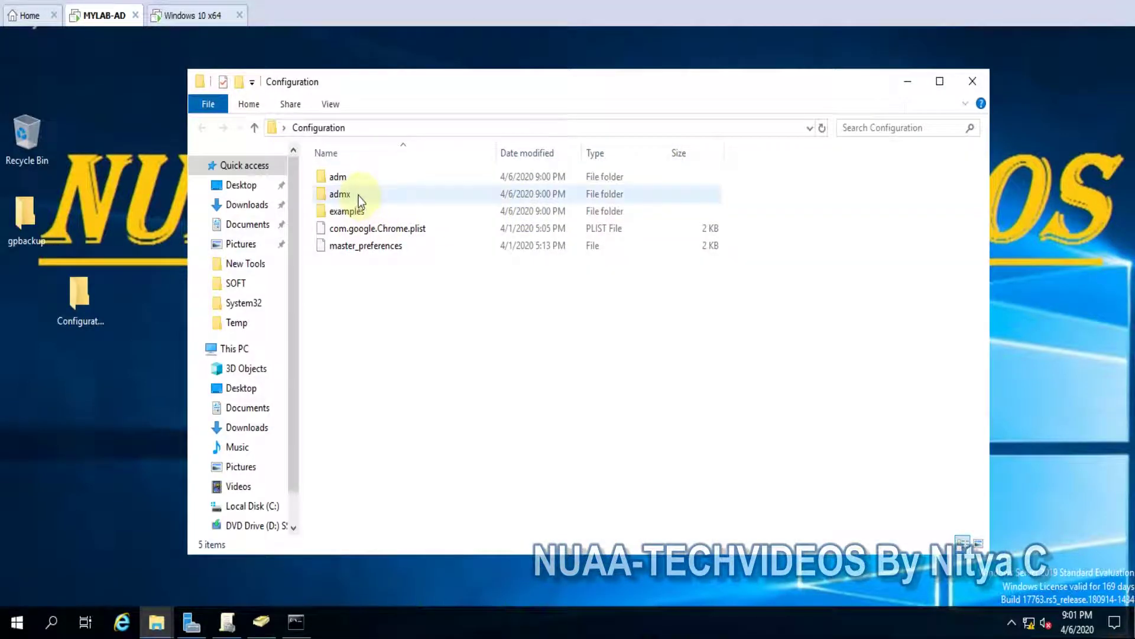
Step: Open admx > en-US and select all six Chrome .adml files
double_click(358, 196)
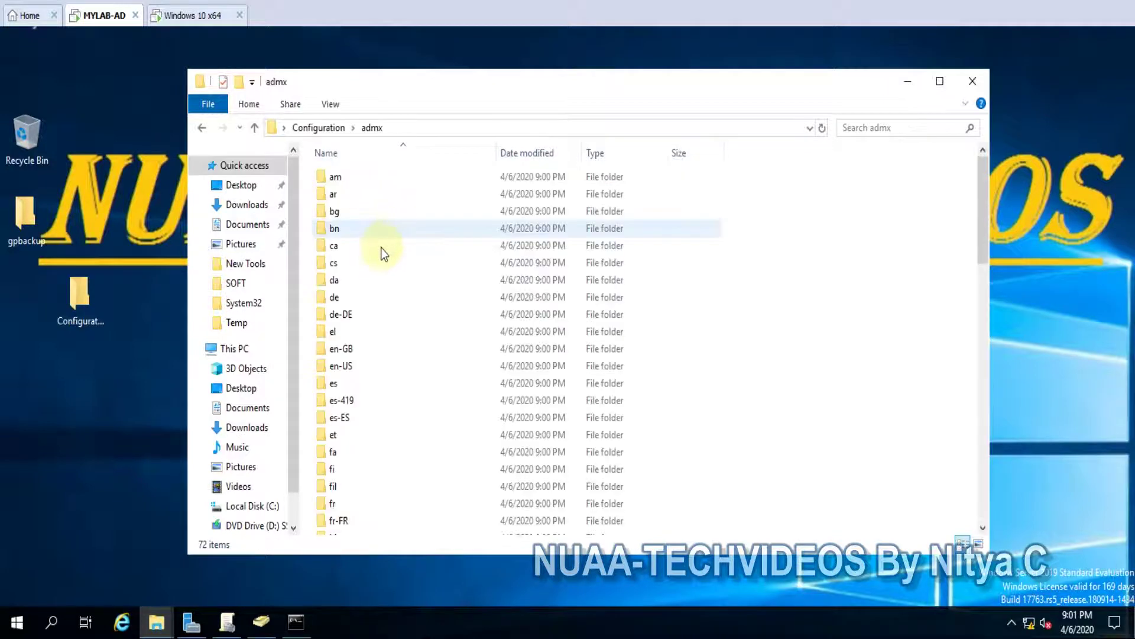
scroll(381, 252, down, 3)
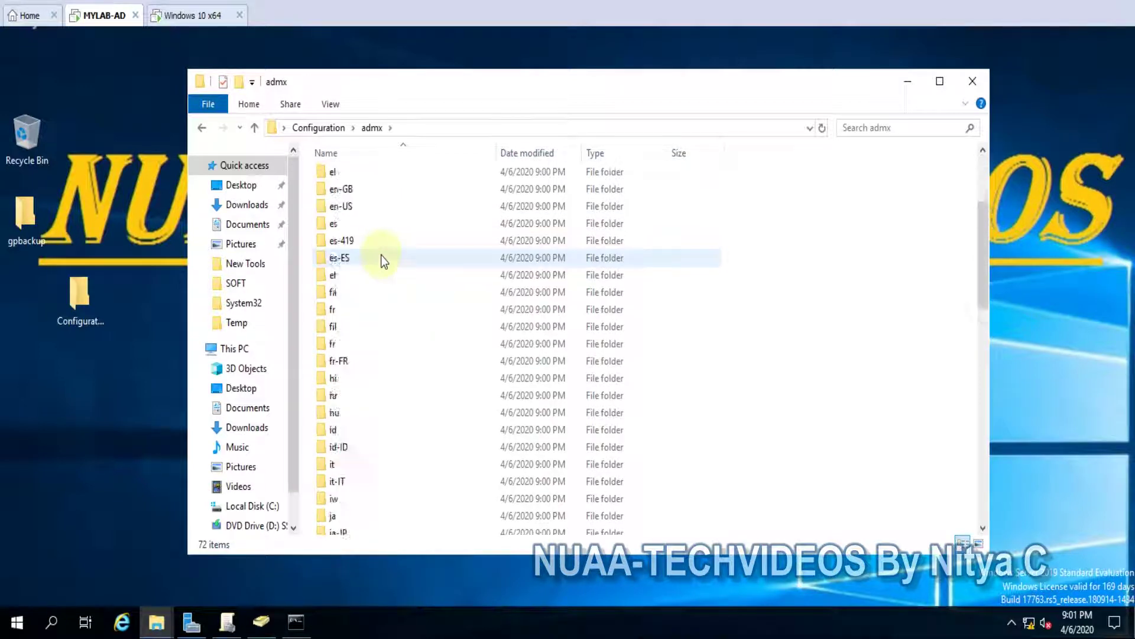
scroll(373, 267, down, 3)
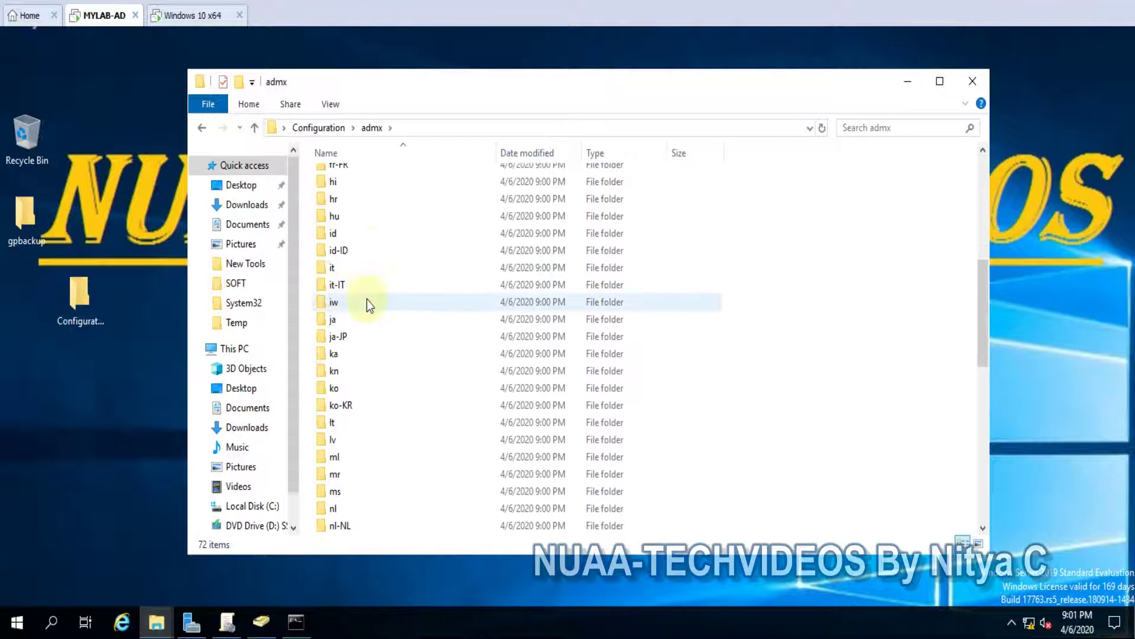
click(372, 285)
scroll(383, 304, down, 1)
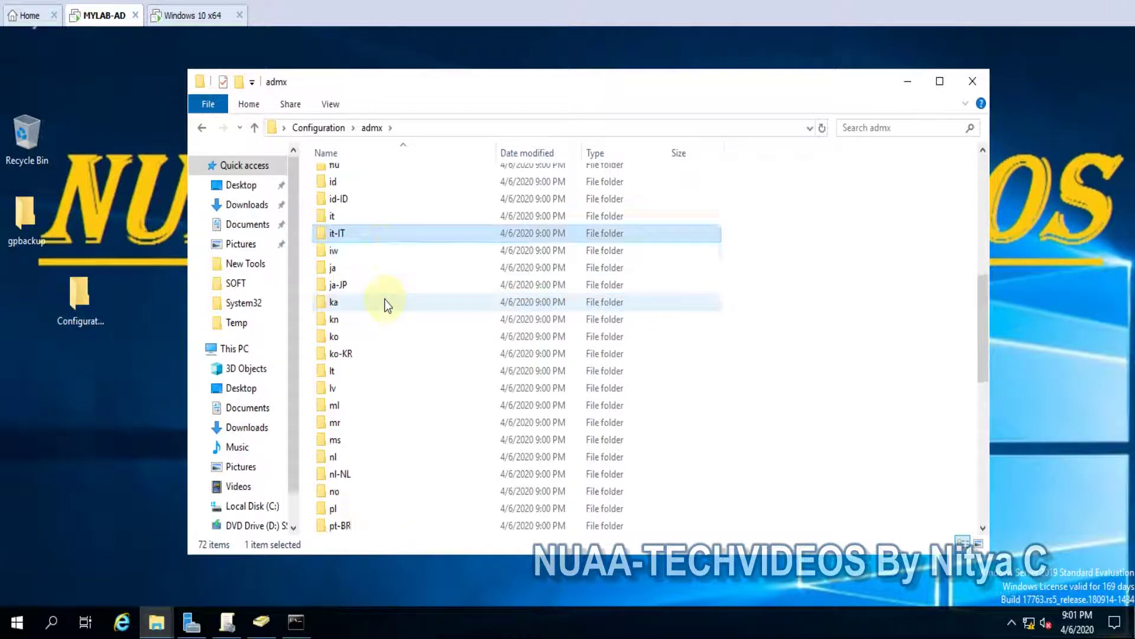
scroll(385, 304, up, 3)
scroll(384, 304, up, 3)
scroll(384, 305, up, 3)
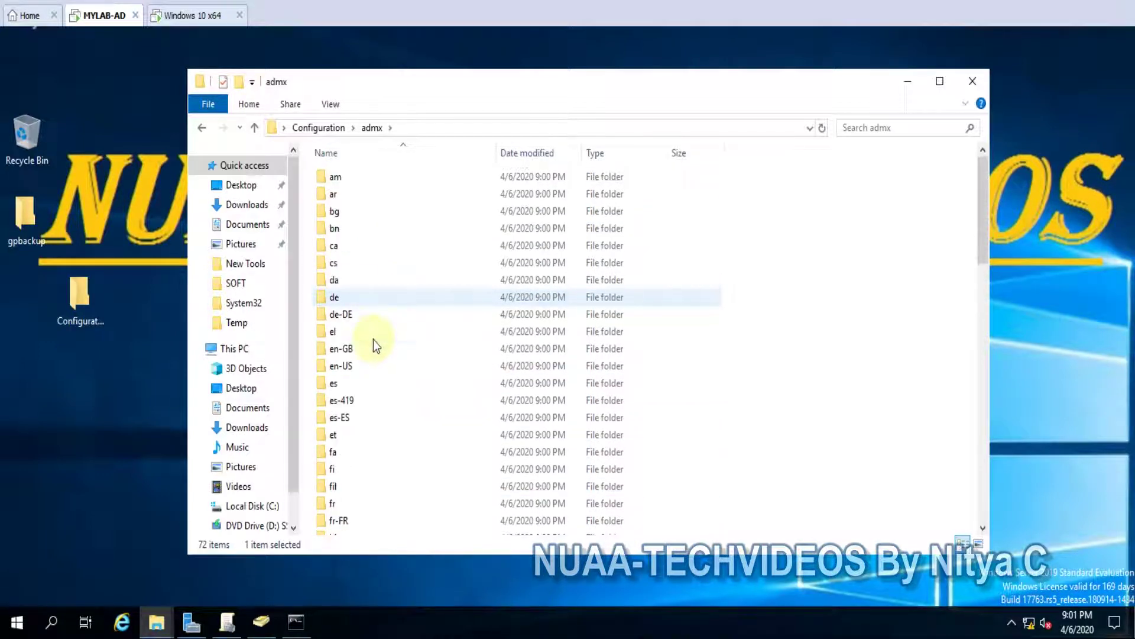
double_click(360, 367)
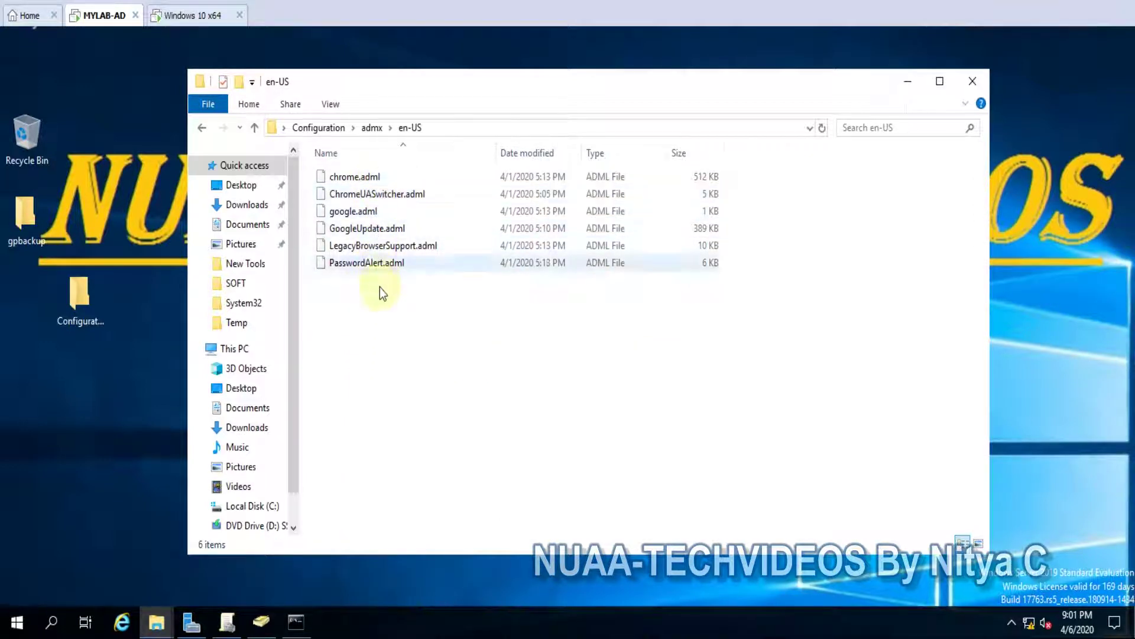
drag(366, 297, 324, 173)
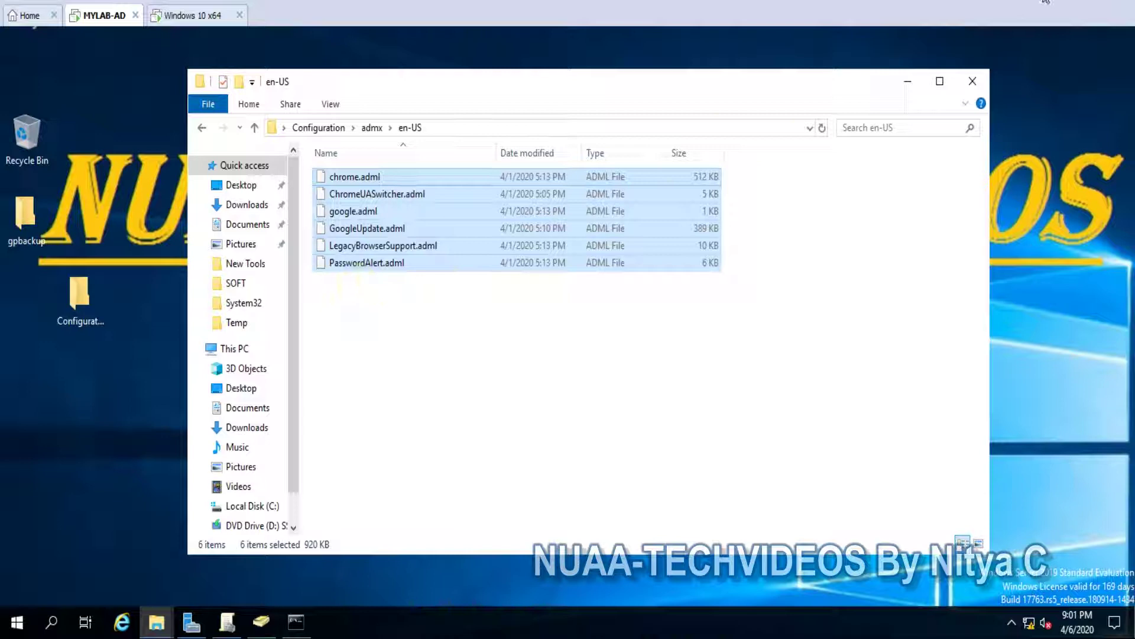
click(158, 624)
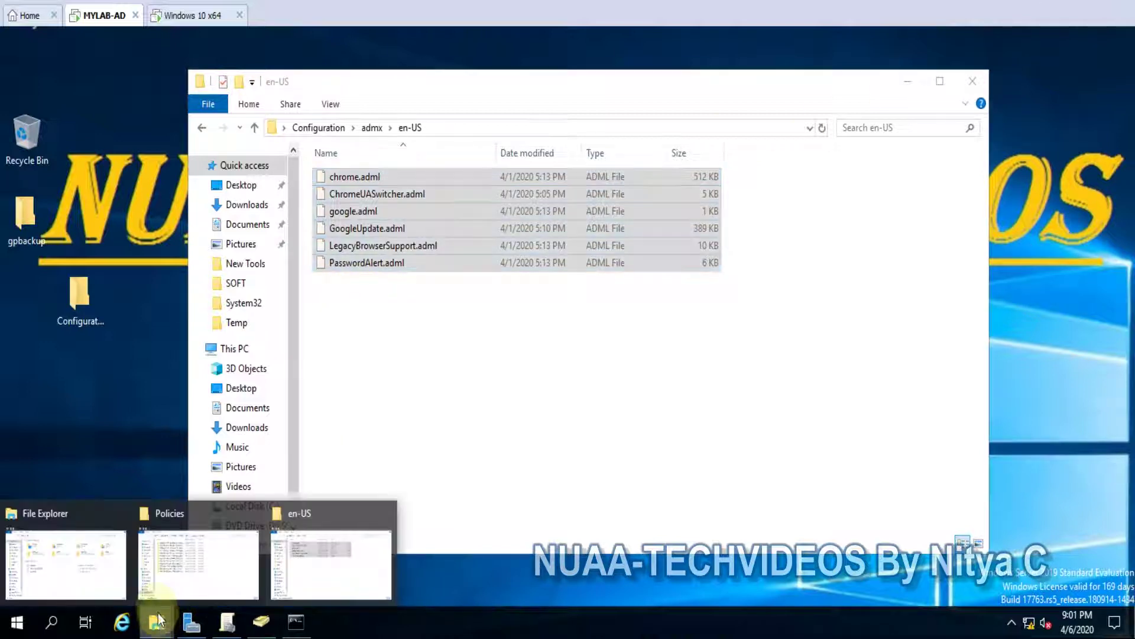
Step: Paste the ADML files into C:\Windows\PolicyDefinitions\en-US, raising it from 209 to 215 items
click(175, 574)
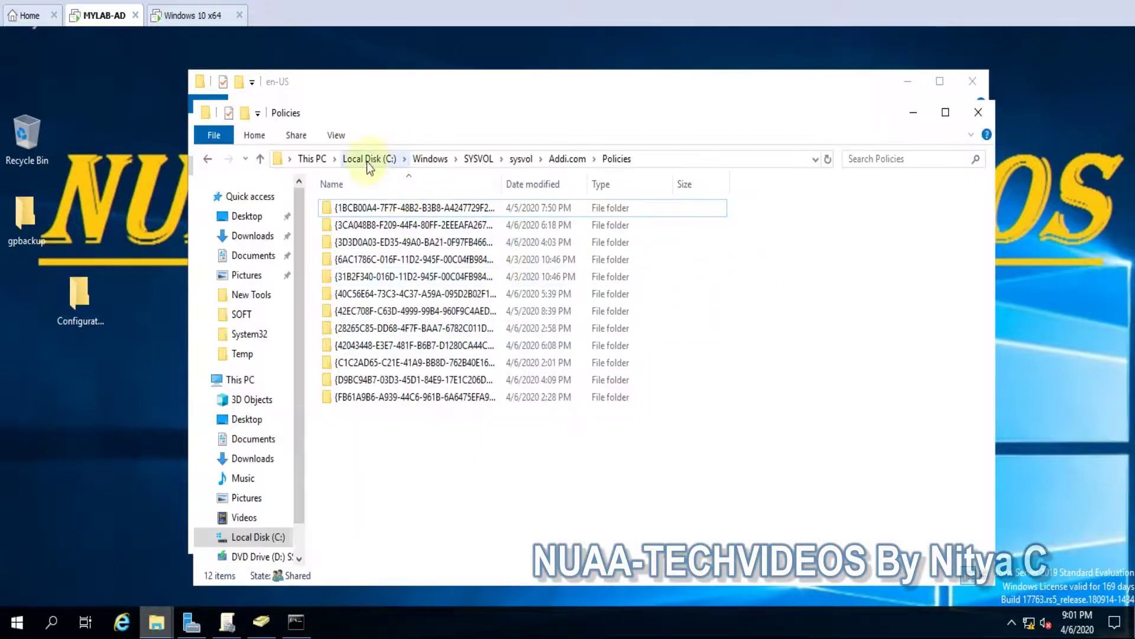
click(366, 160)
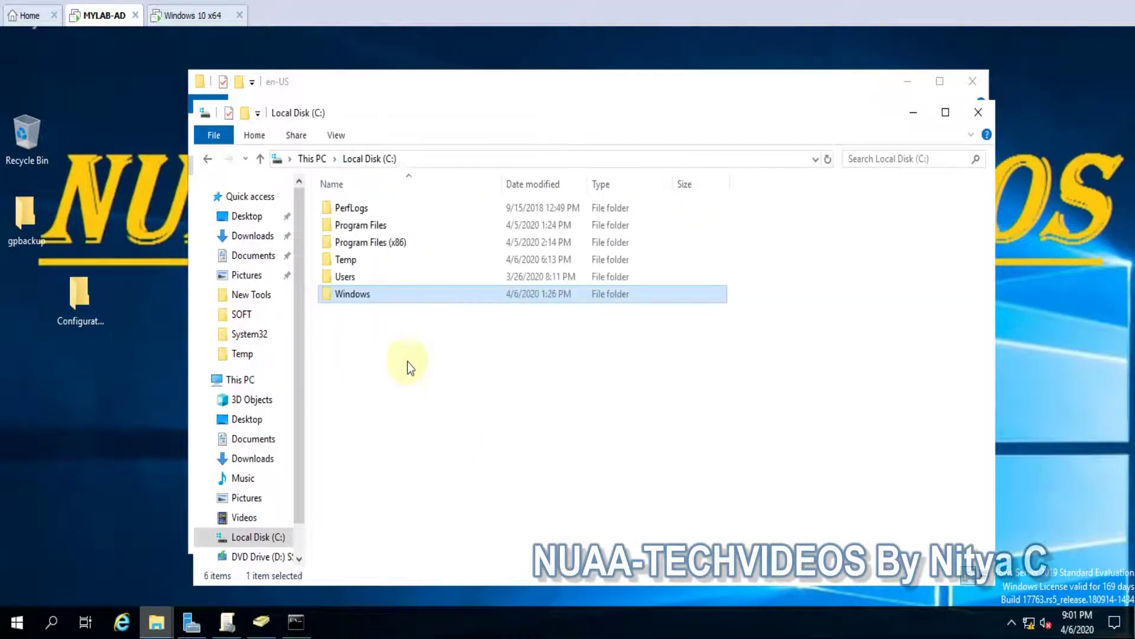
double_click(367, 296)
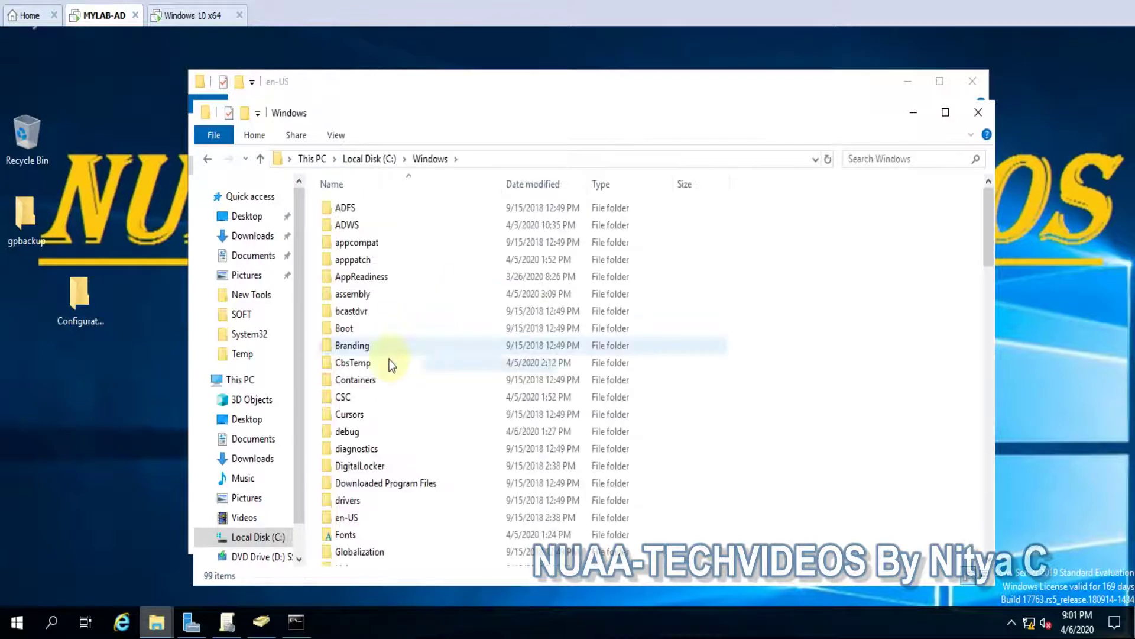
text(o)
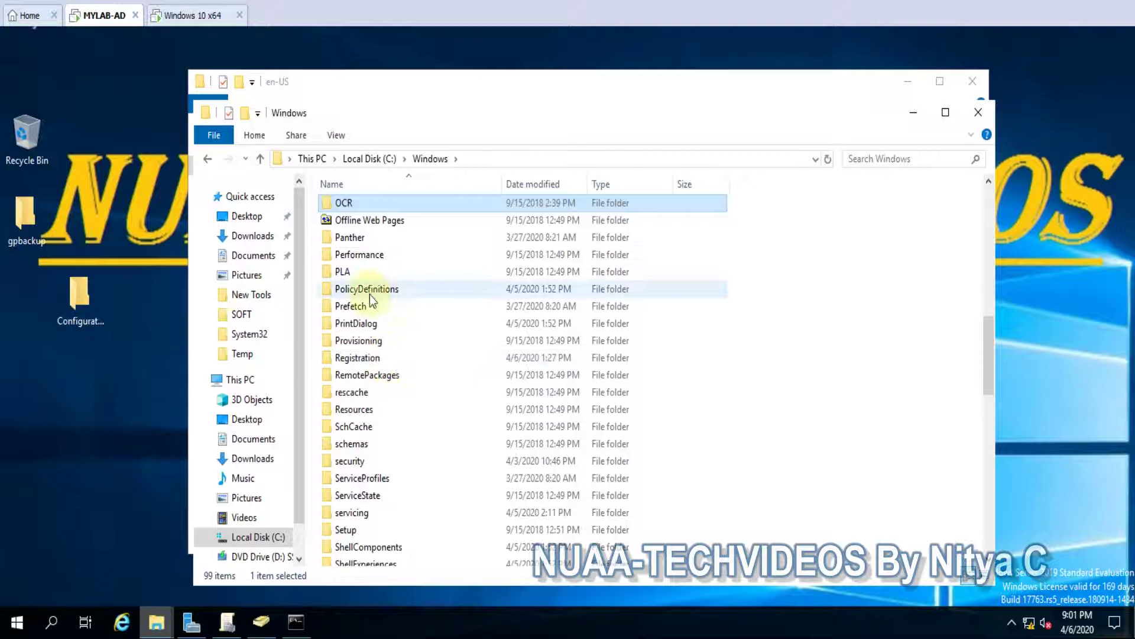
click(370, 292)
double_click(370, 294)
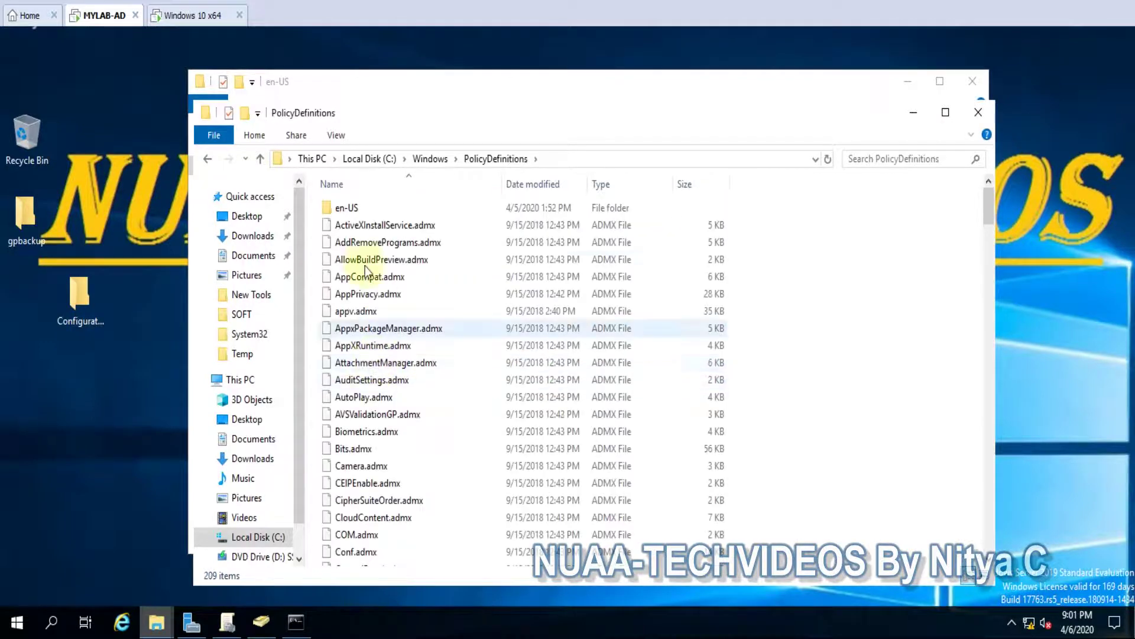
double_click(348, 208)
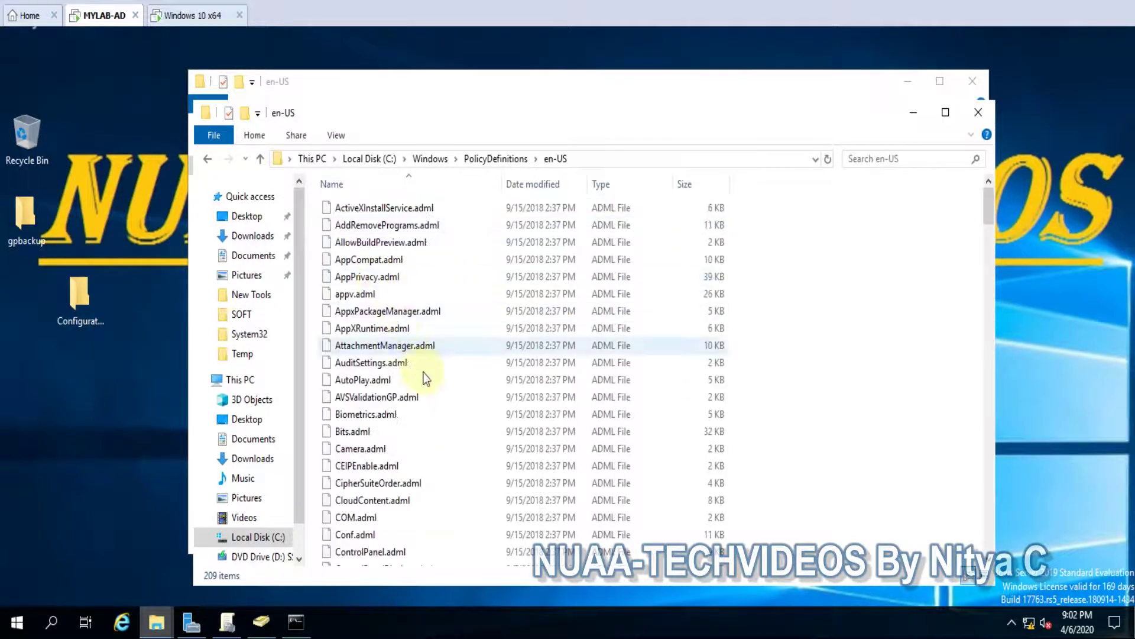
right_click(796, 270)
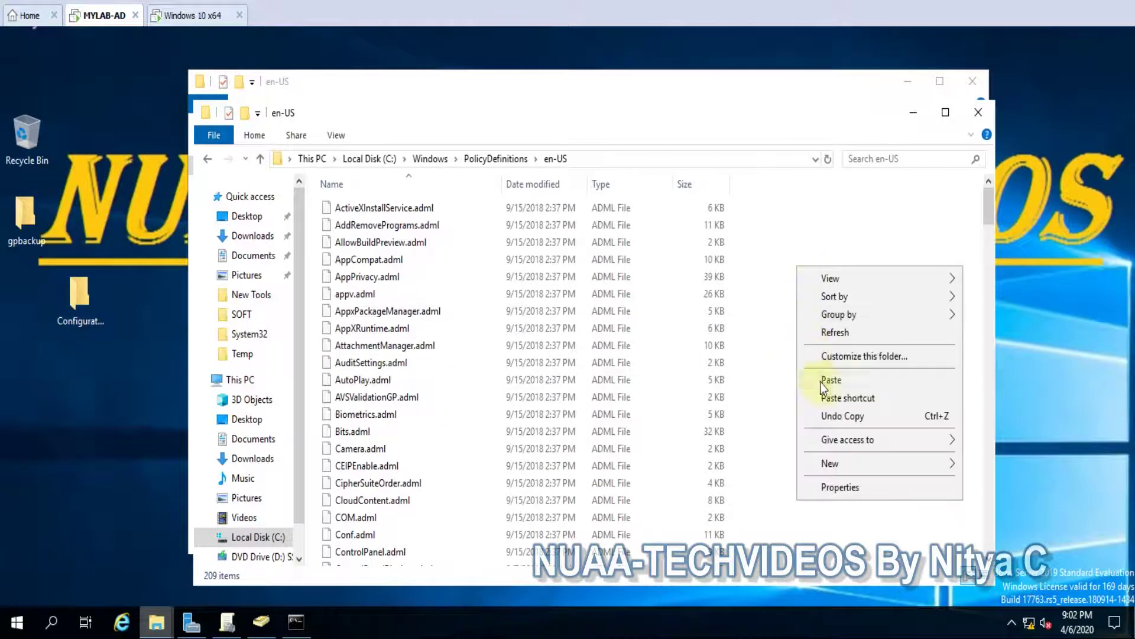
click(823, 388)
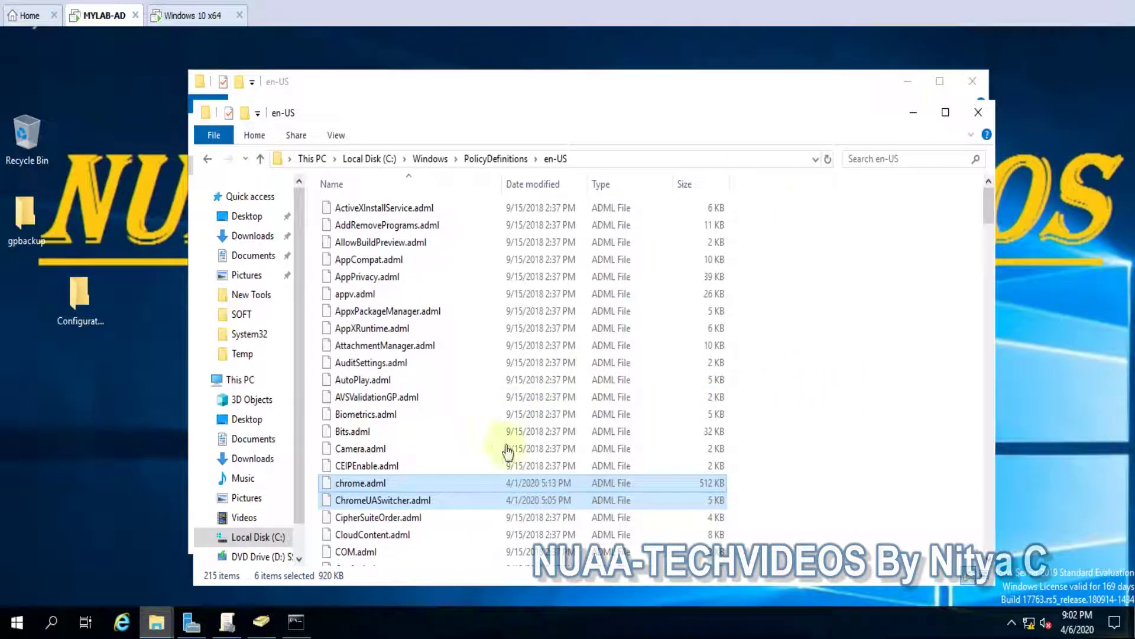
scroll(442, 517, down, 5)
scroll(443, 516, down, 3)
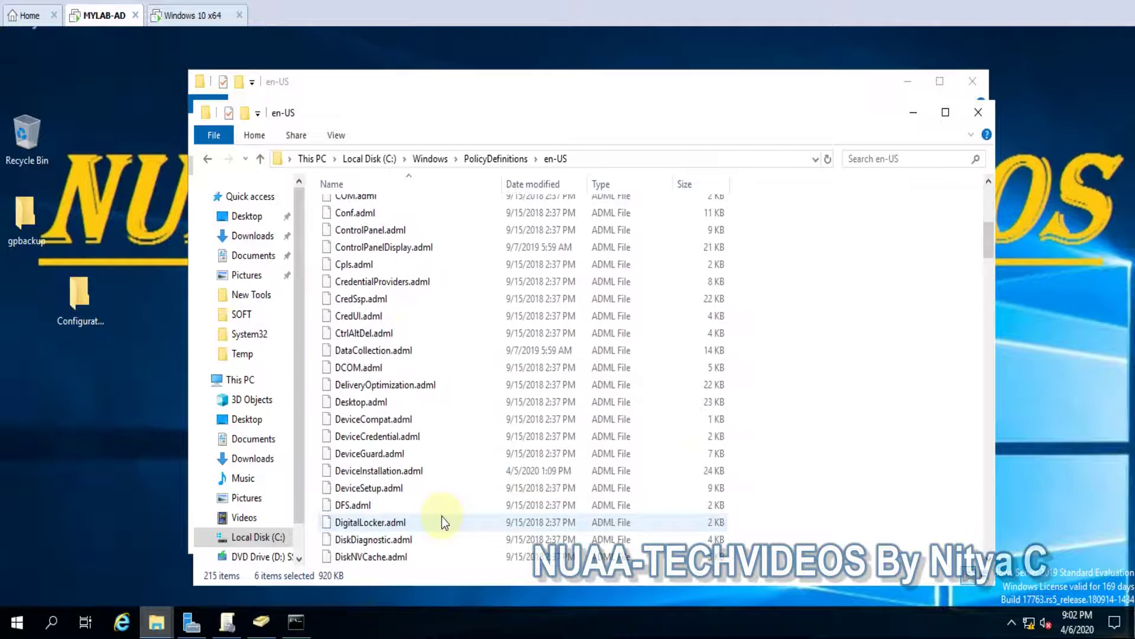
scroll(442, 517, up, 8)
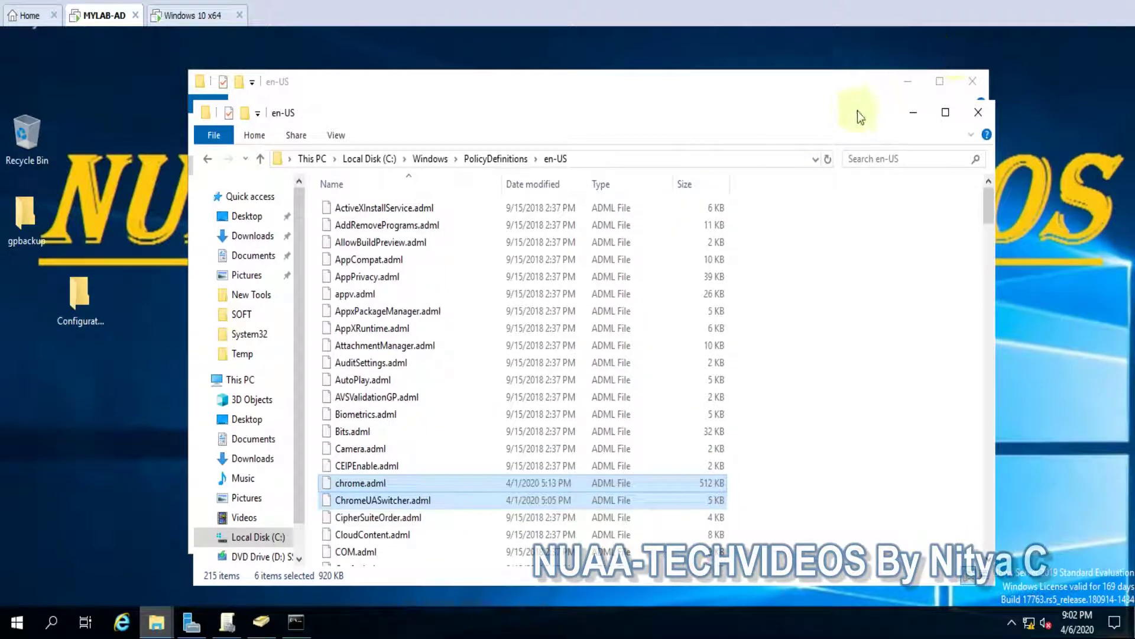
Step: Show PolicyDefinitions in one window, then select chrome.admx through PasswordAlert.admx in the downloaded admx folder
click(909, 82)
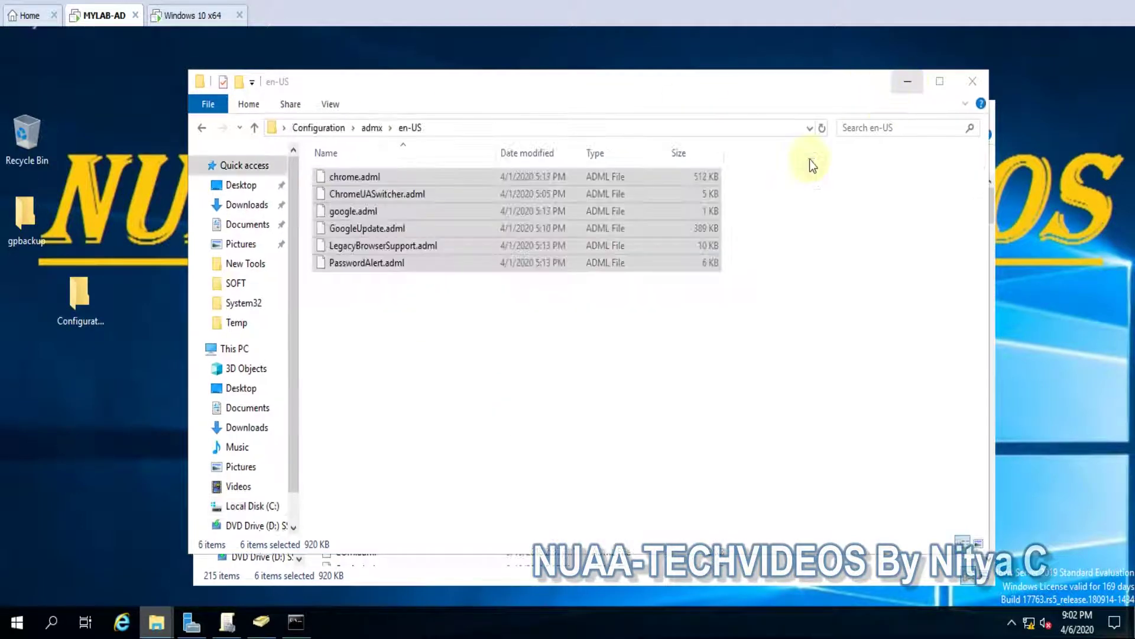
scroll(423, 468, down, 2)
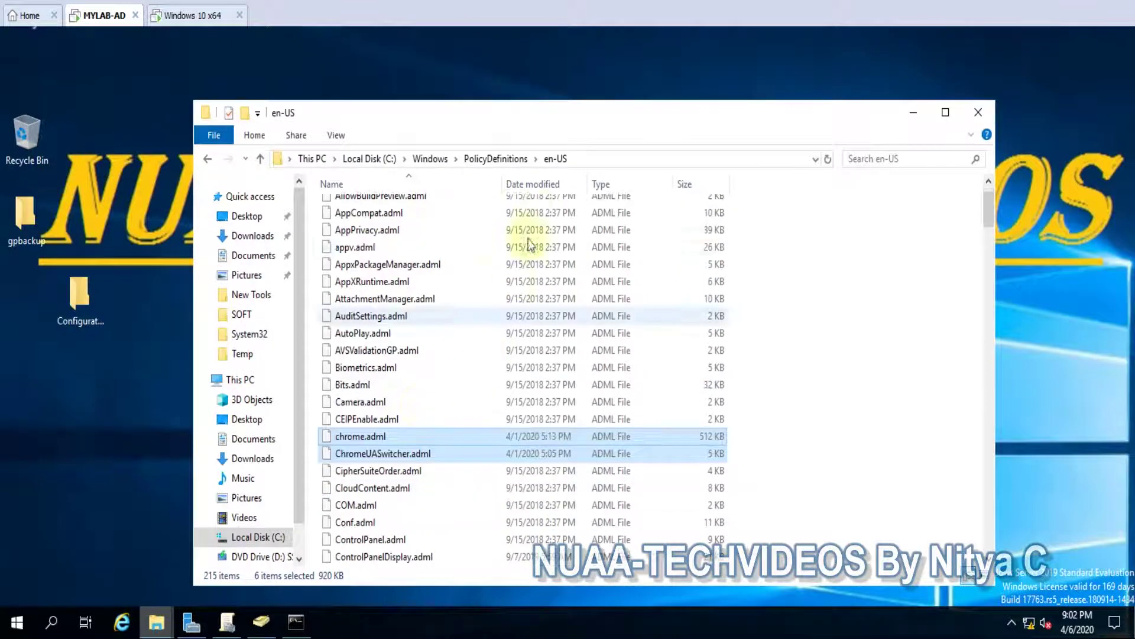
click(496, 159)
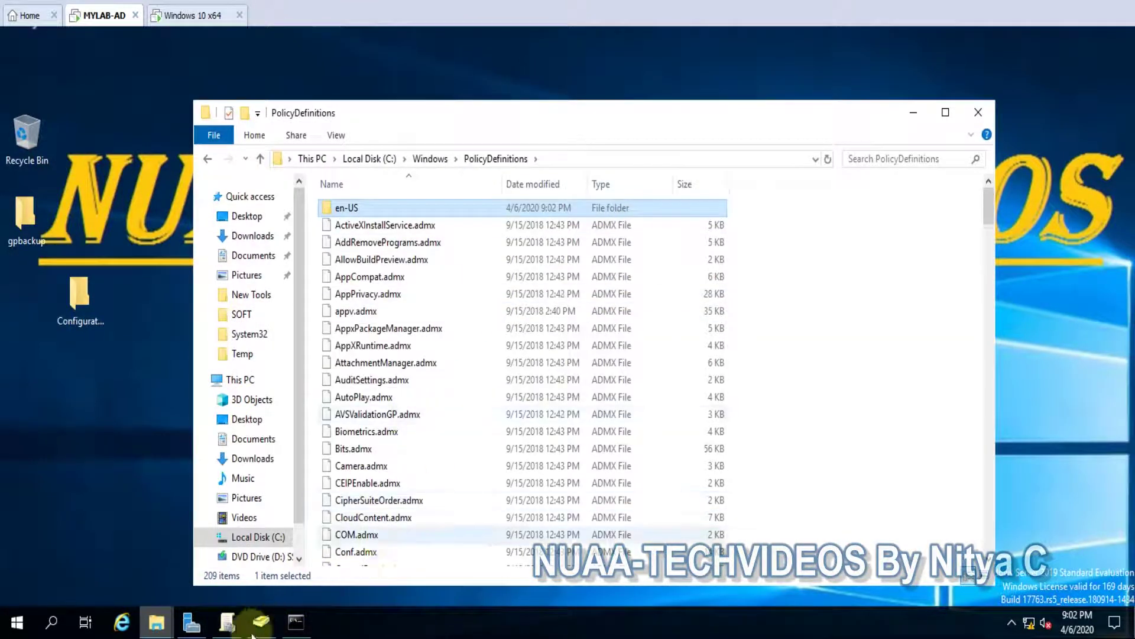
scroll(412, 424, down, 3)
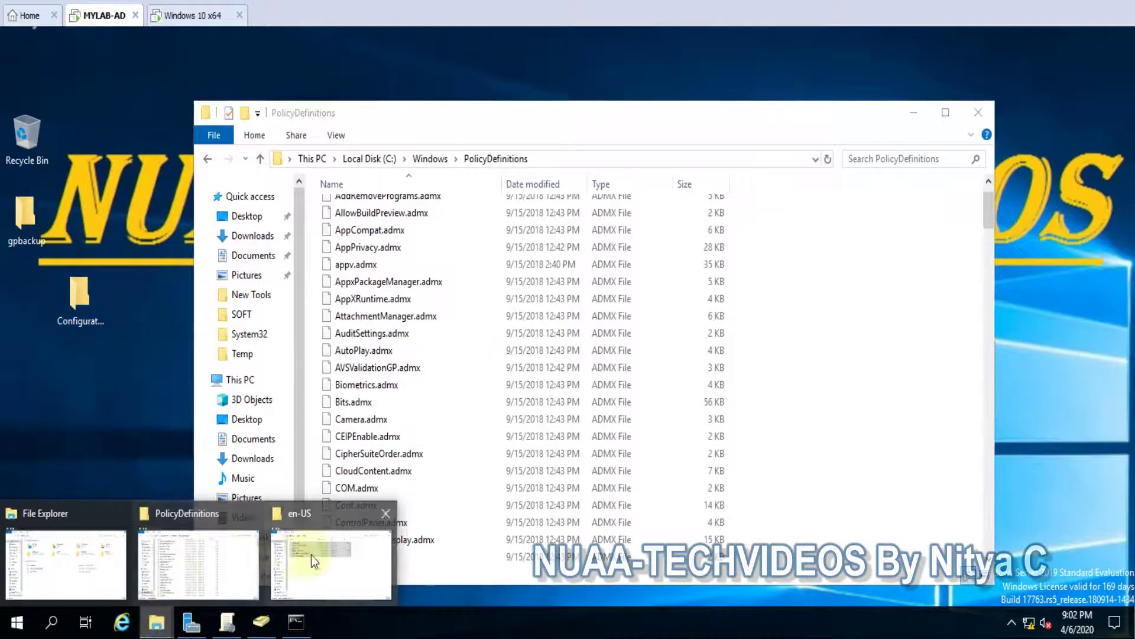
click(312, 554)
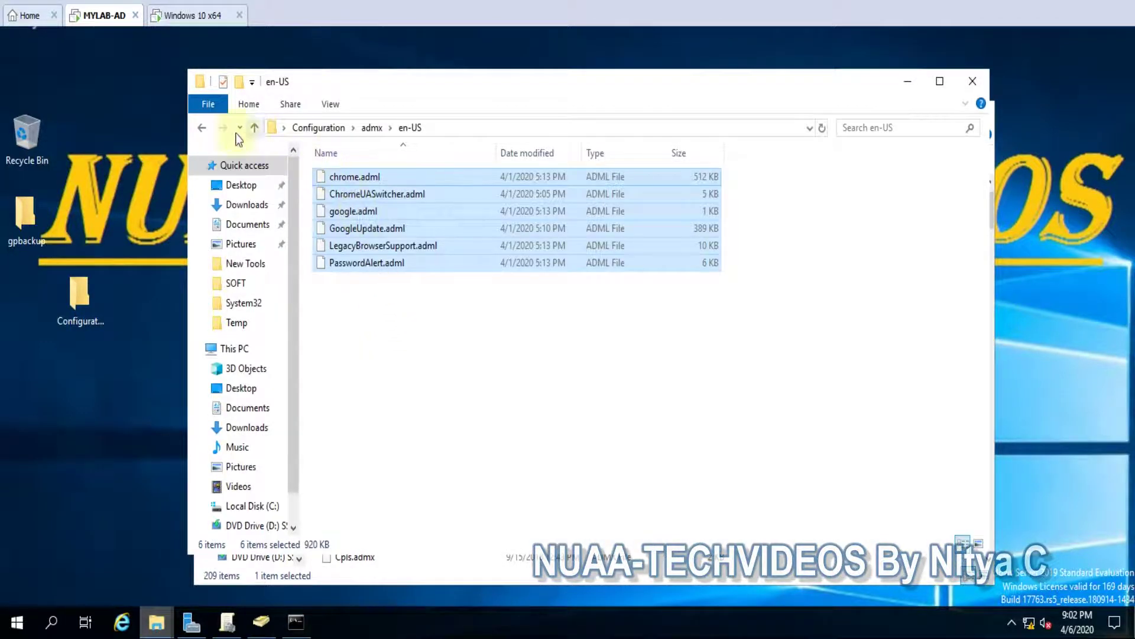
click(371, 127)
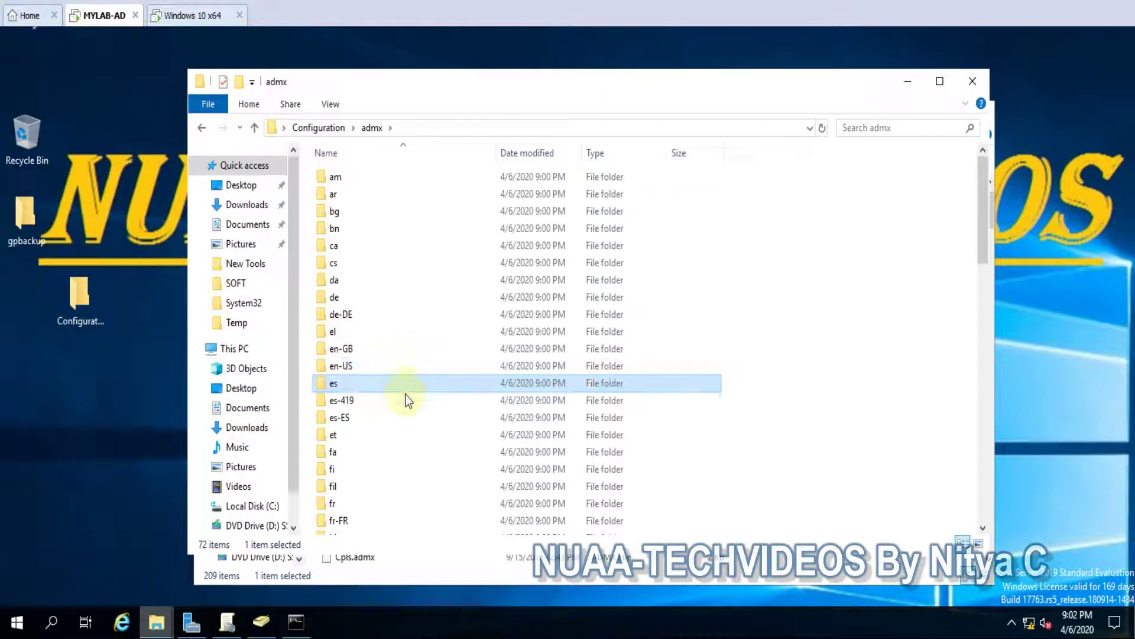
scroll(405, 395, down, 5)
scroll(405, 395, down, 3)
click(381, 439)
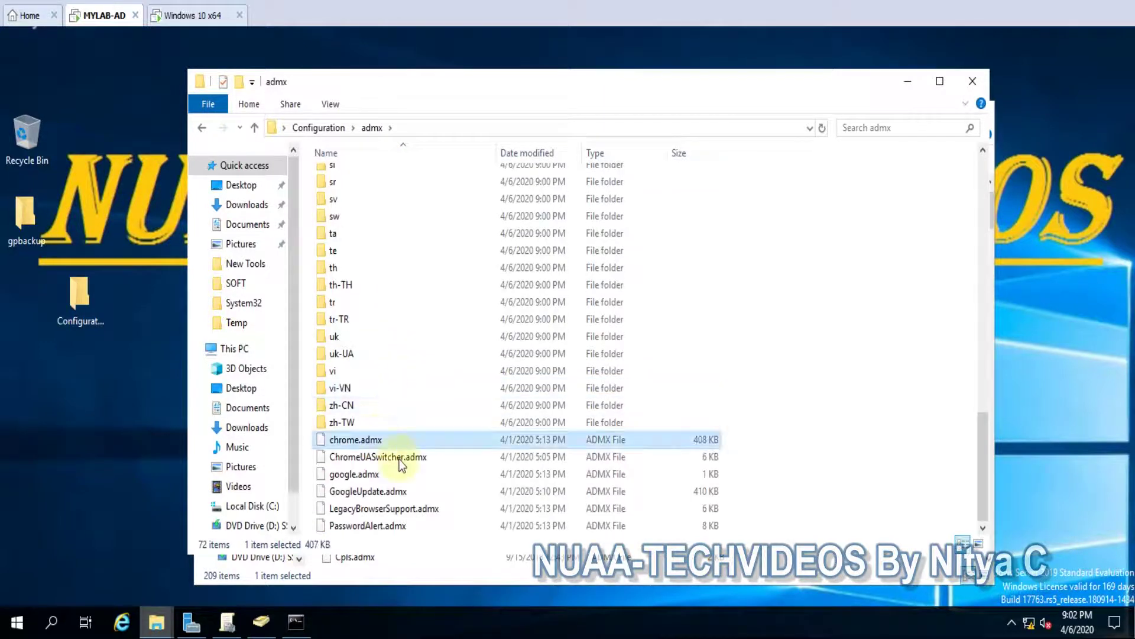
key(shift+Down)
key(shift+Down)
key(shift+Down)
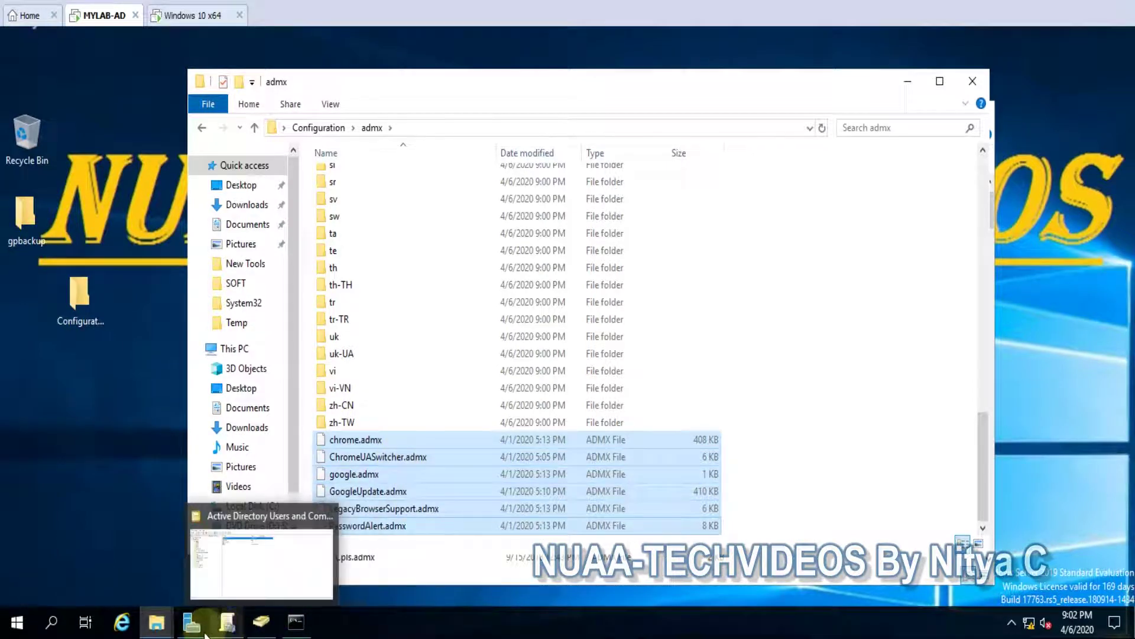
mouse_move(157, 622)
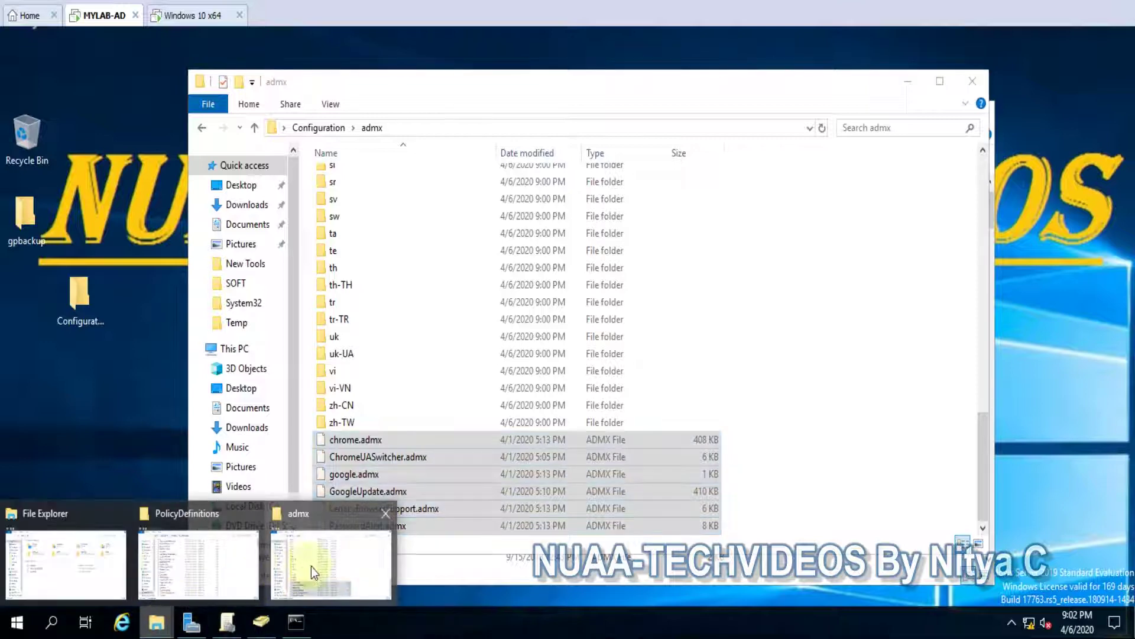
Step: Paste the six ADMX files into Windows\PolicyDefinitions, check PasswordAlert.admx, and open en-US
click(224, 568)
scroll(456, 372, down, 3)
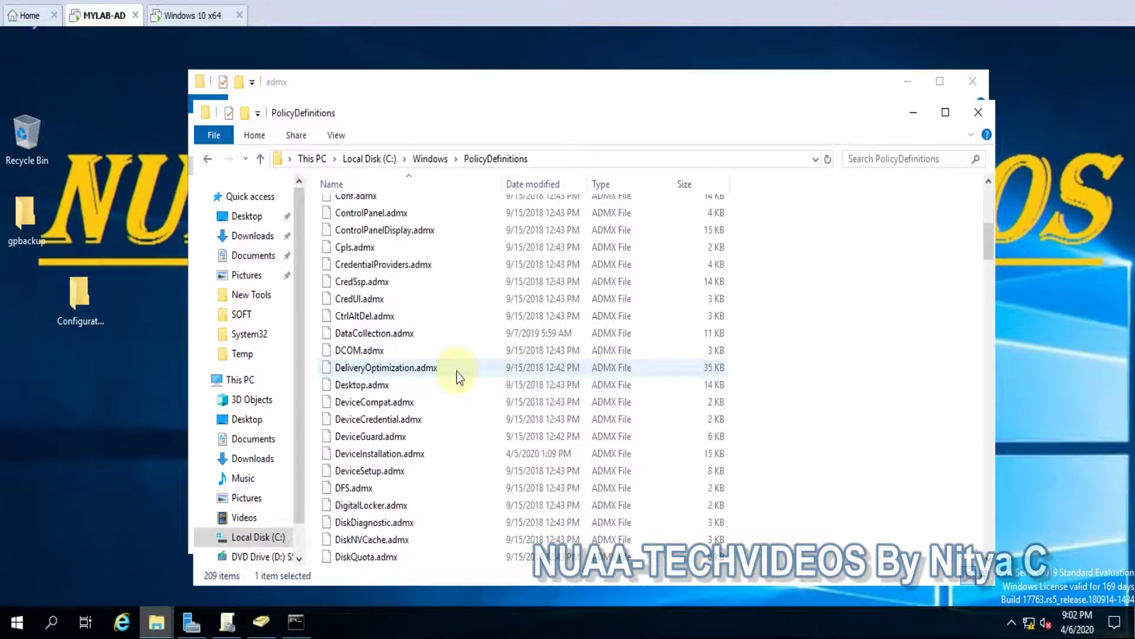
scroll(458, 372, down, 3)
right_click(782, 363)
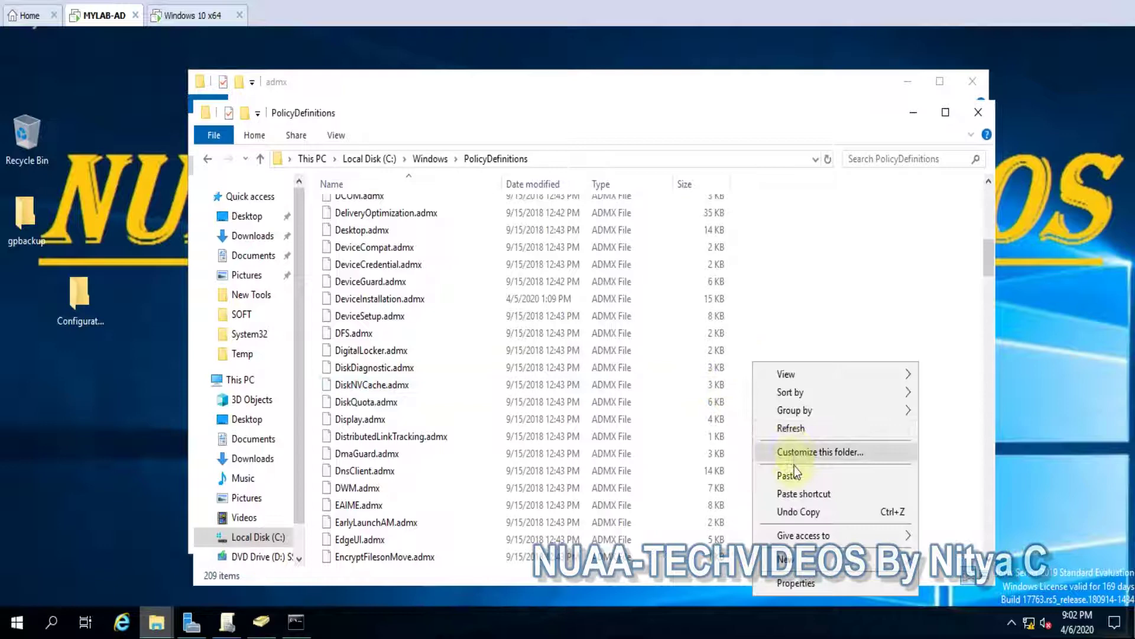
click(793, 472)
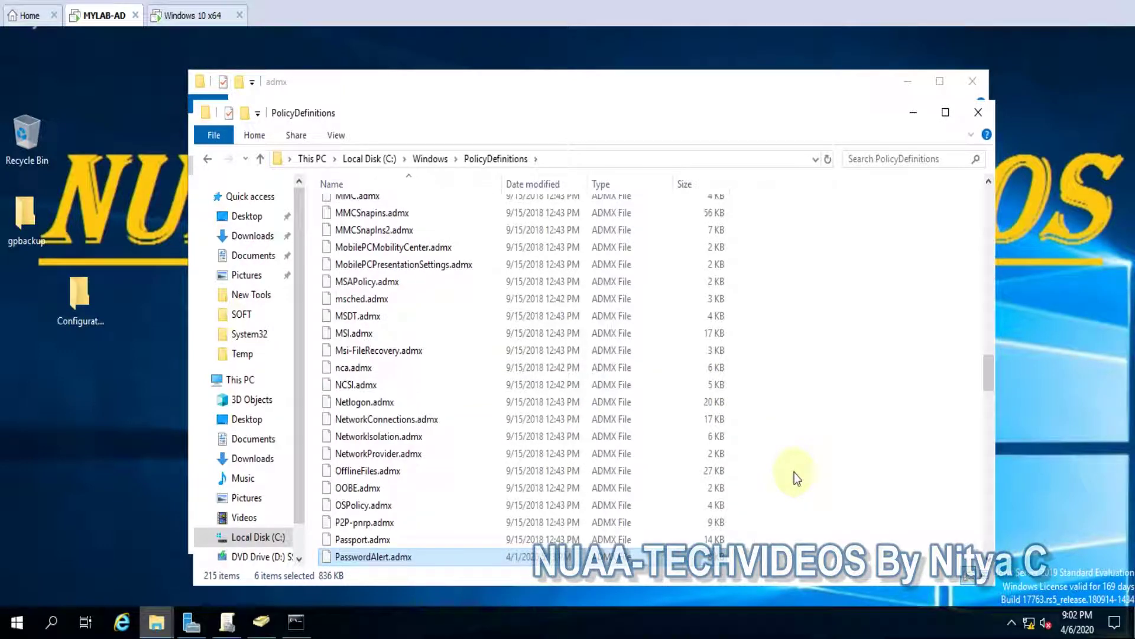
scroll(780, 453, down, 3)
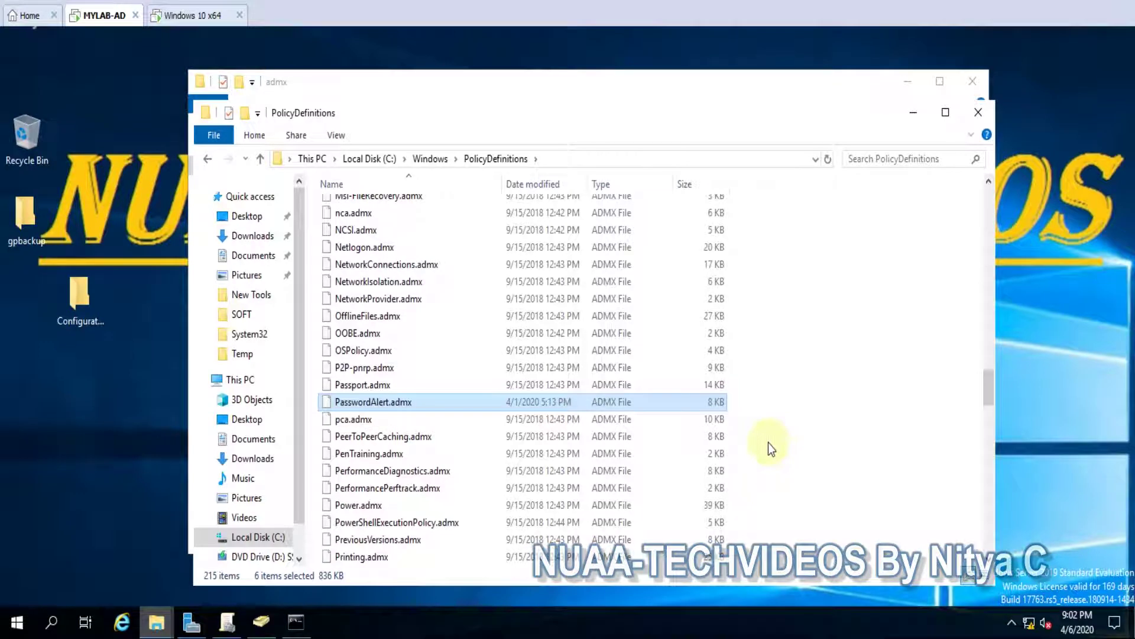
click(390, 405)
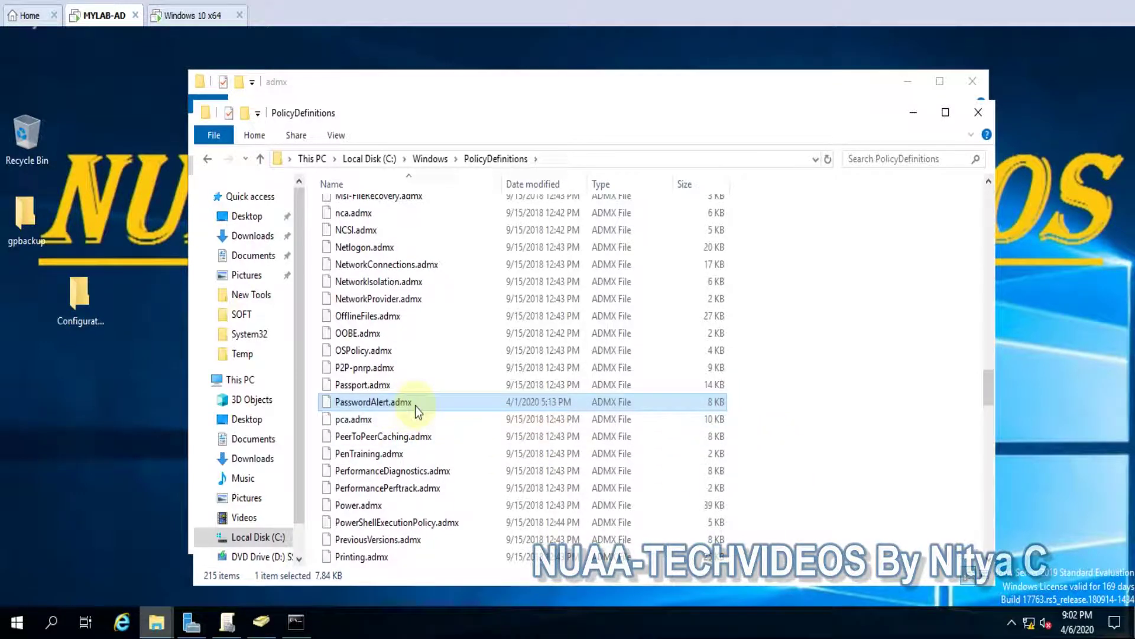
scroll(416, 406, up, 6)
scroll(415, 405, up, 5)
scroll(415, 406, up, 5)
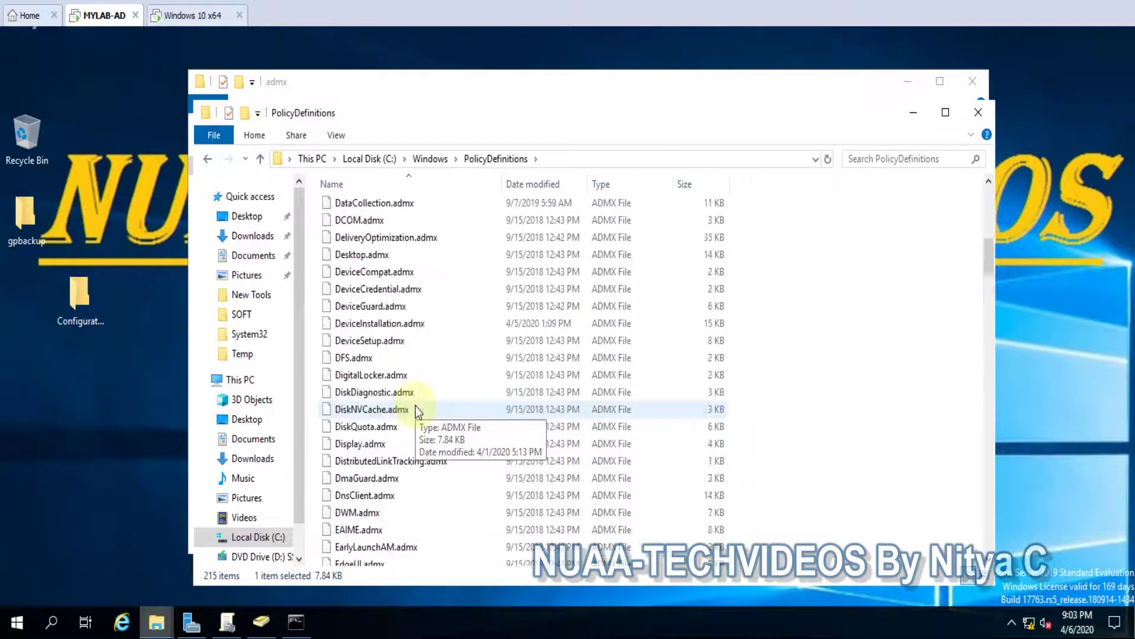
scroll(416, 406, up, 5)
scroll(415, 406, up, 3)
double_click(347, 208)
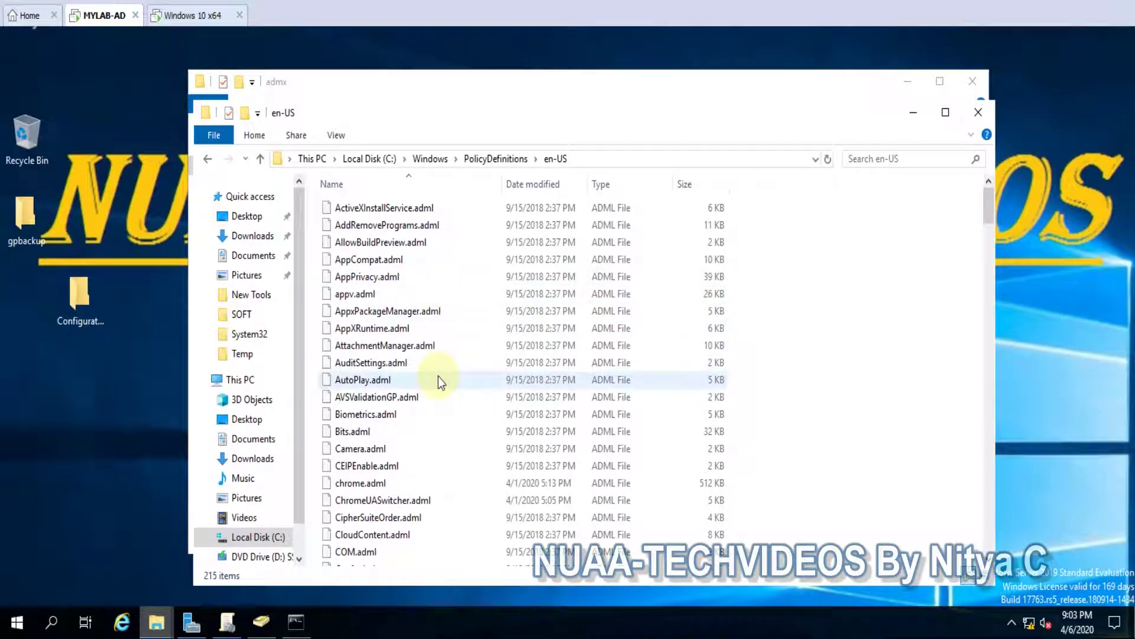
Step: Return to PolicyDefinitions, review a pasted file, and switch to Group Policy Management
click(496, 158)
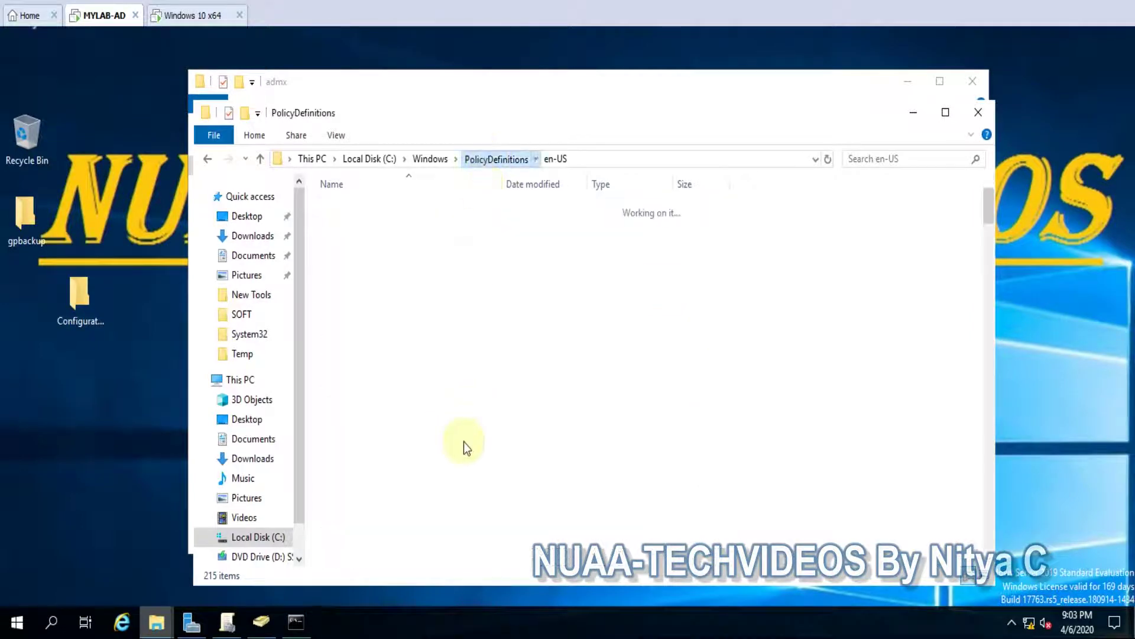
scroll(464, 441, down, 5)
click(400, 439)
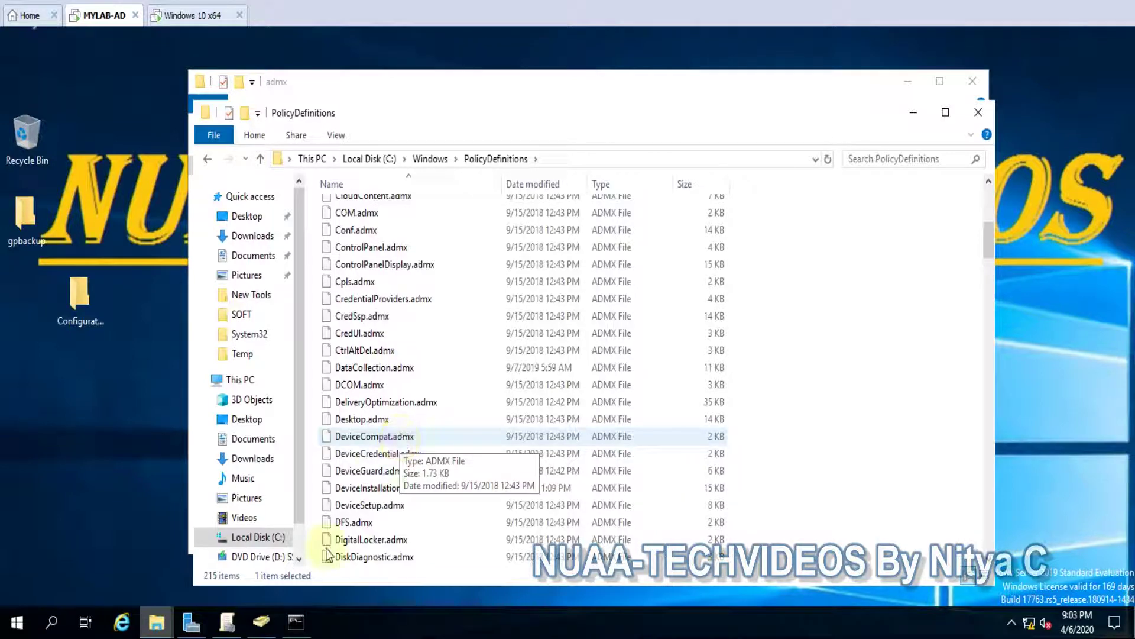
click(227, 621)
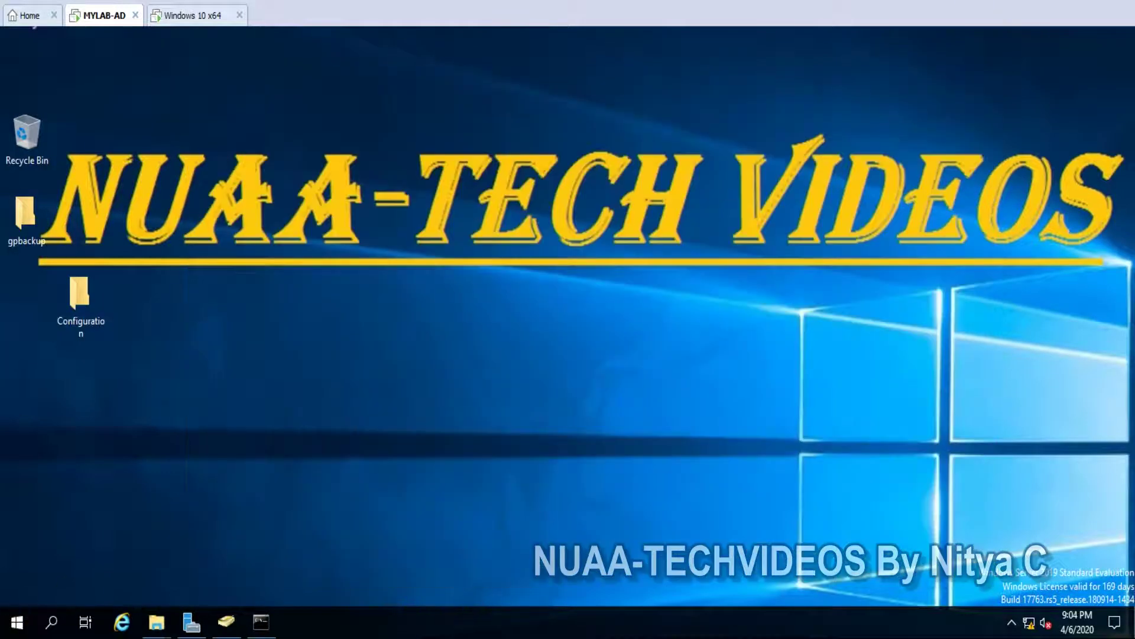
Step: Launch gpmc.msc from the Run prompt on the Start button's quick-links menu
right_click(27, 624)
click(72, 551)
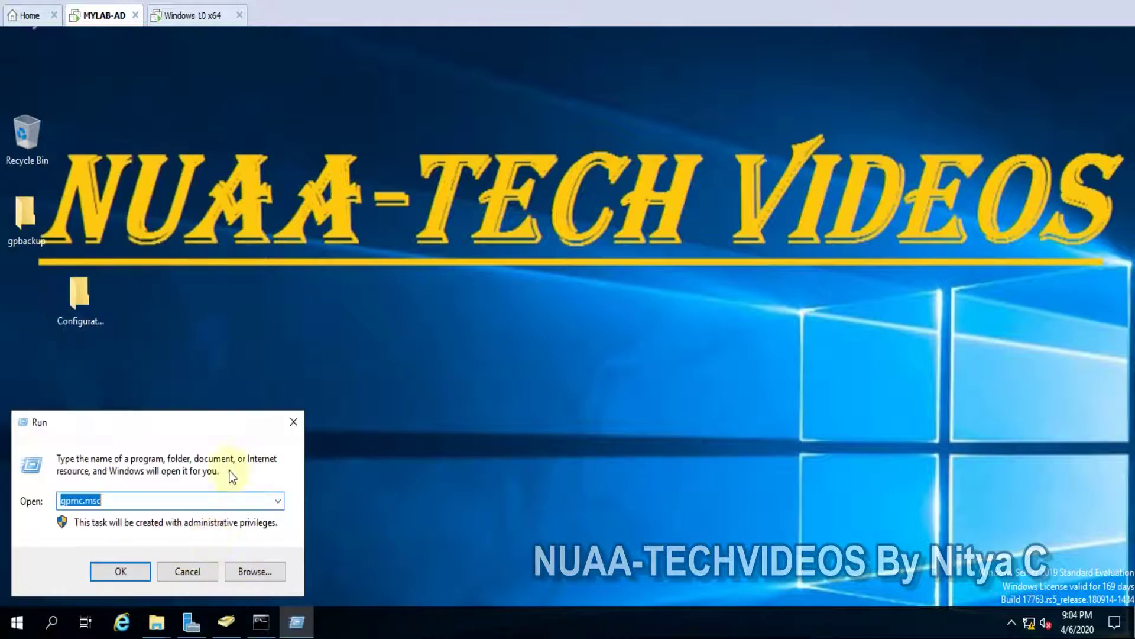
key(Return)
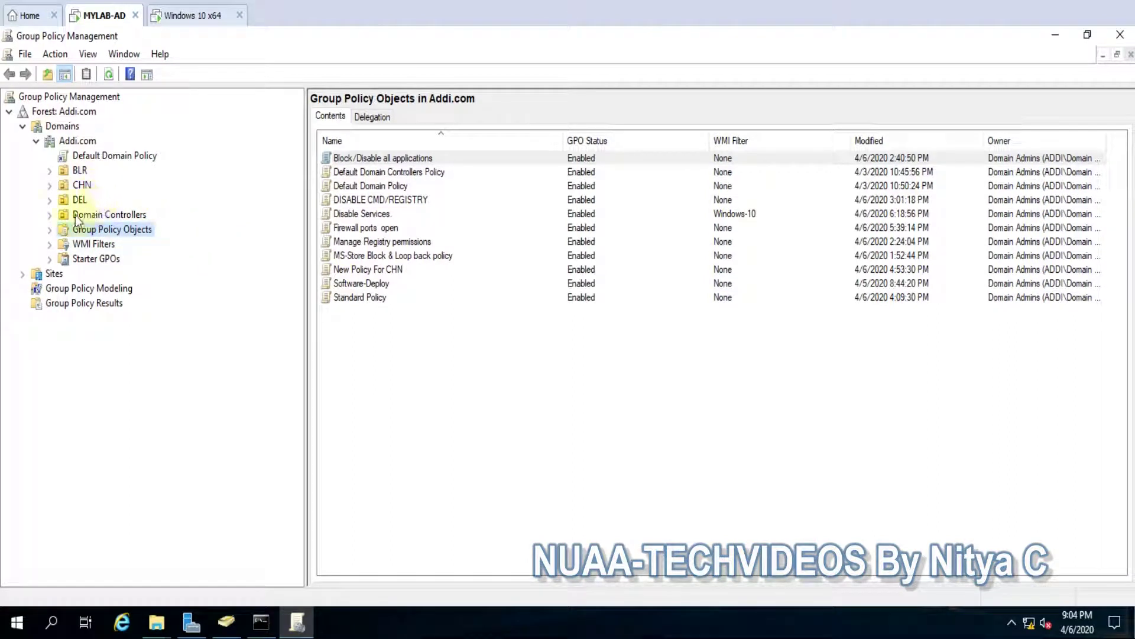
Step: Expand BLR > IT and edit the Block/Disable all applications GPO
click(51, 170)
click(63, 186)
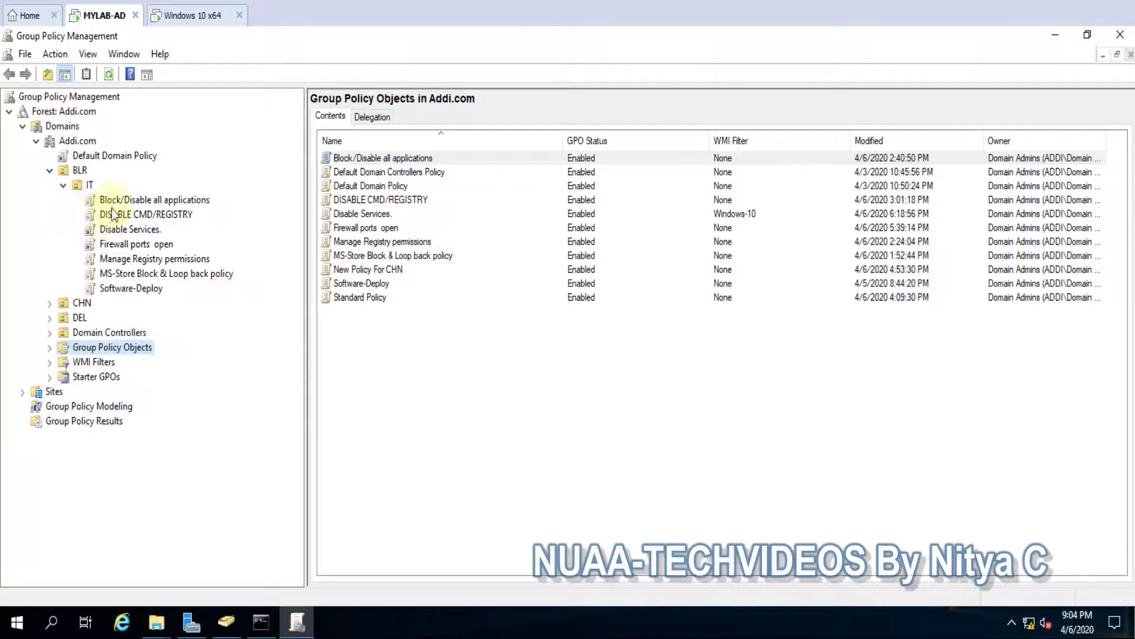
right_click(133, 200)
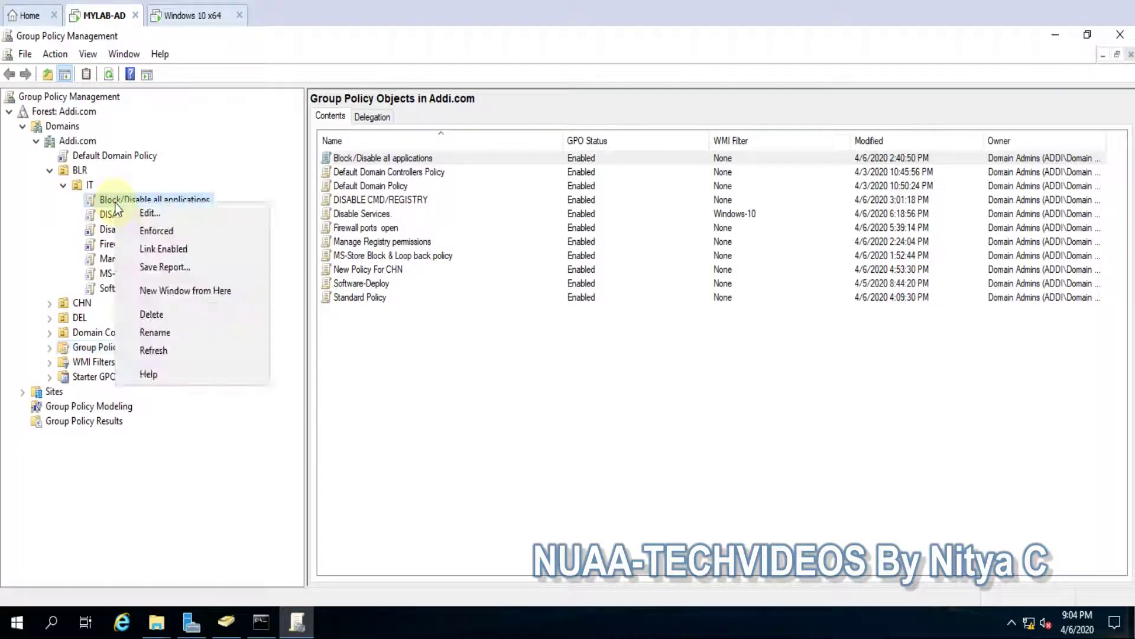
click(149, 214)
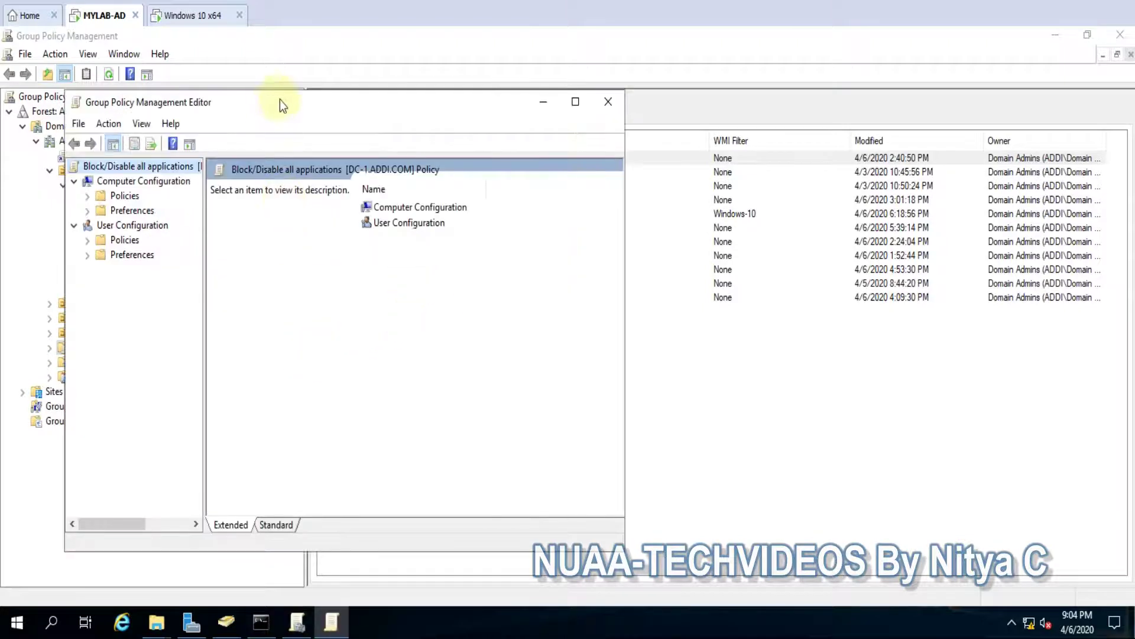
Step: Browse the 145 Google Chrome settings under Computer Administrative Templates, viewing Legacy Browser Support
drag(280, 100, 450, 100)
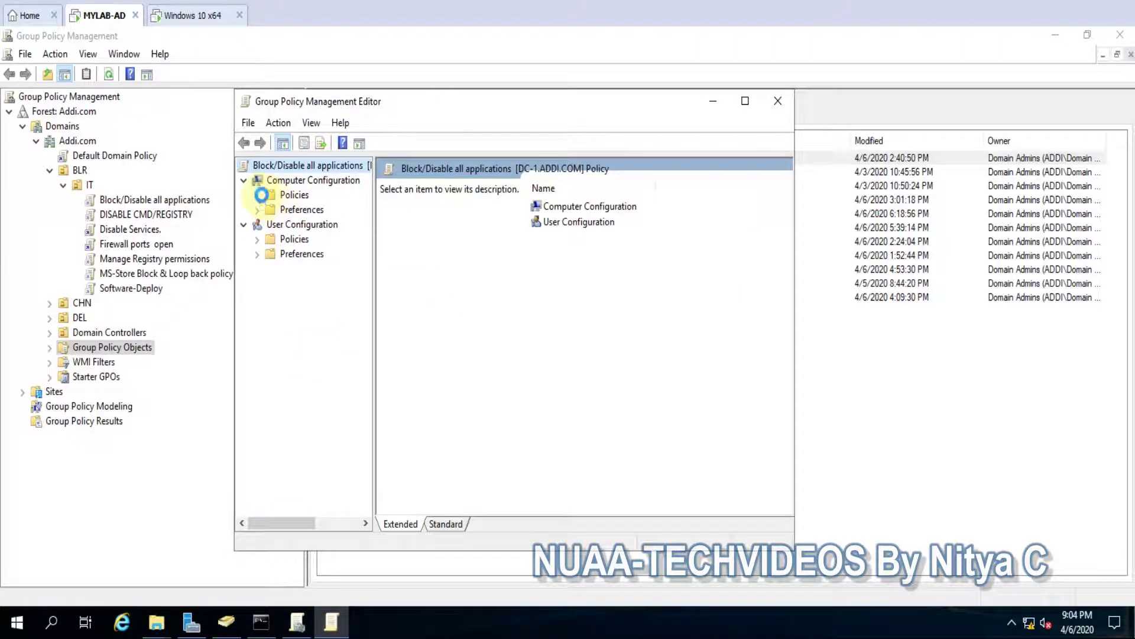
click(257, 196)
click(270, 240)
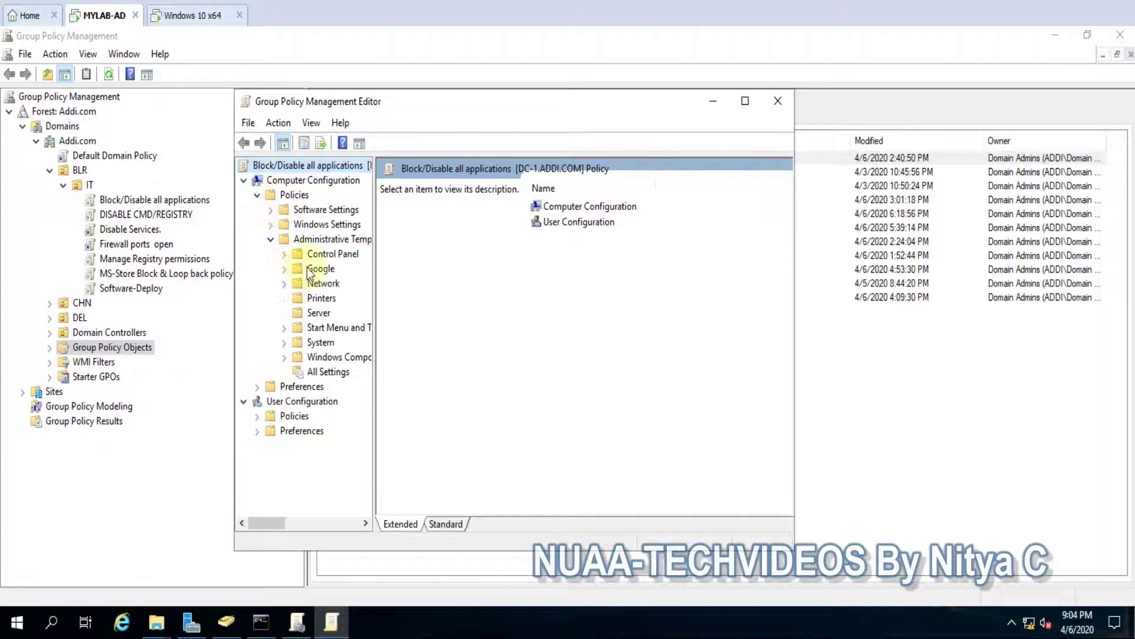
click(284, 268)
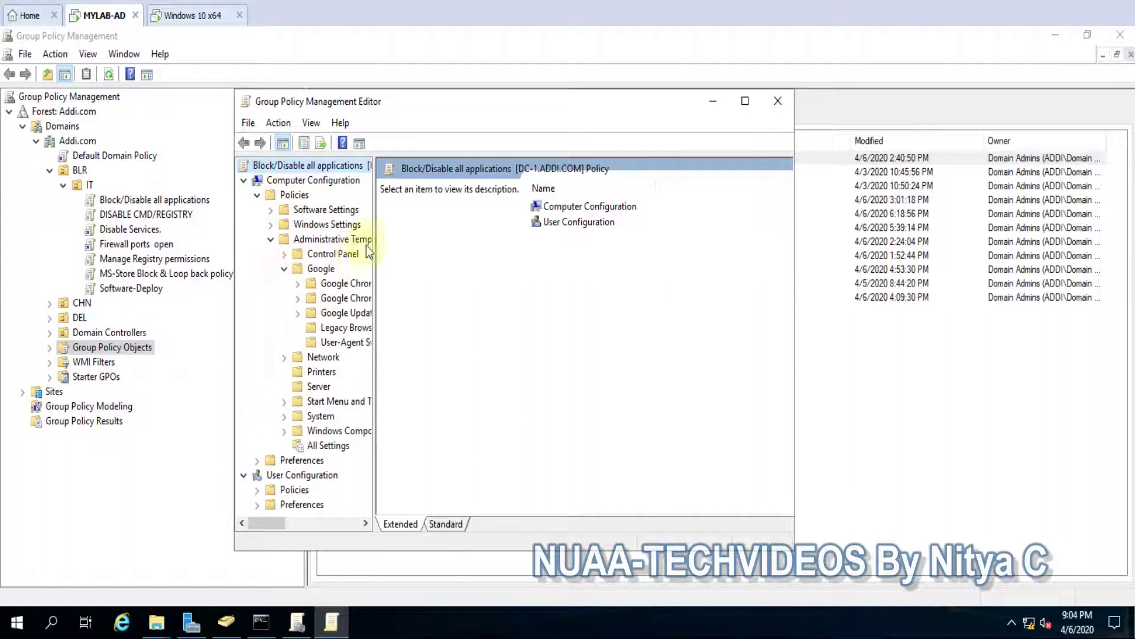
drag(375, 231, 456, 266)
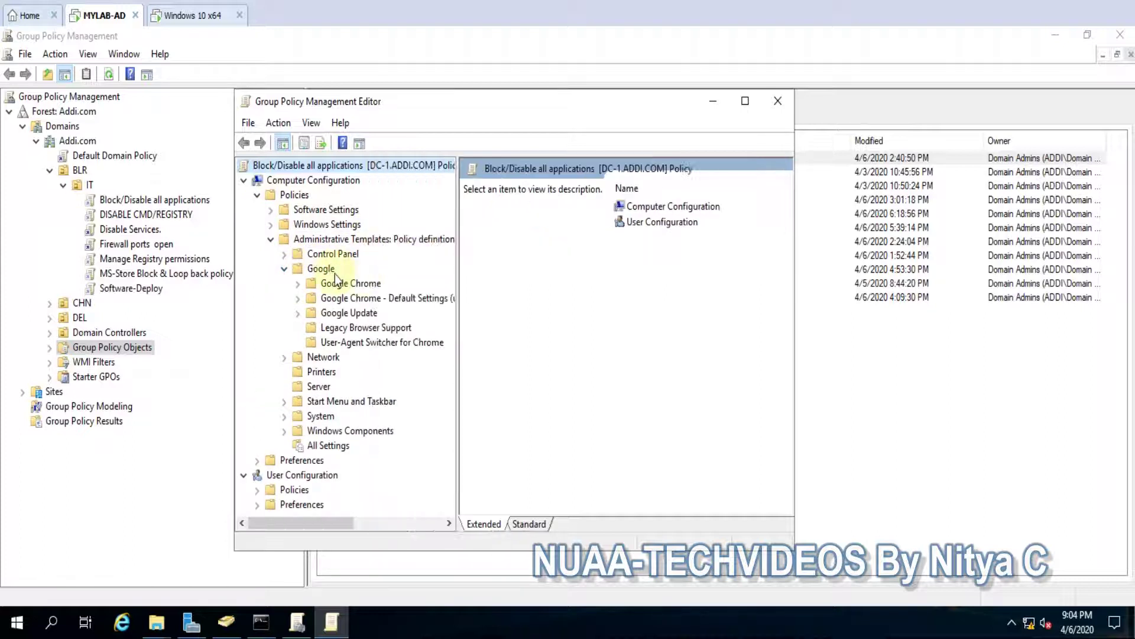
click(317, 271)
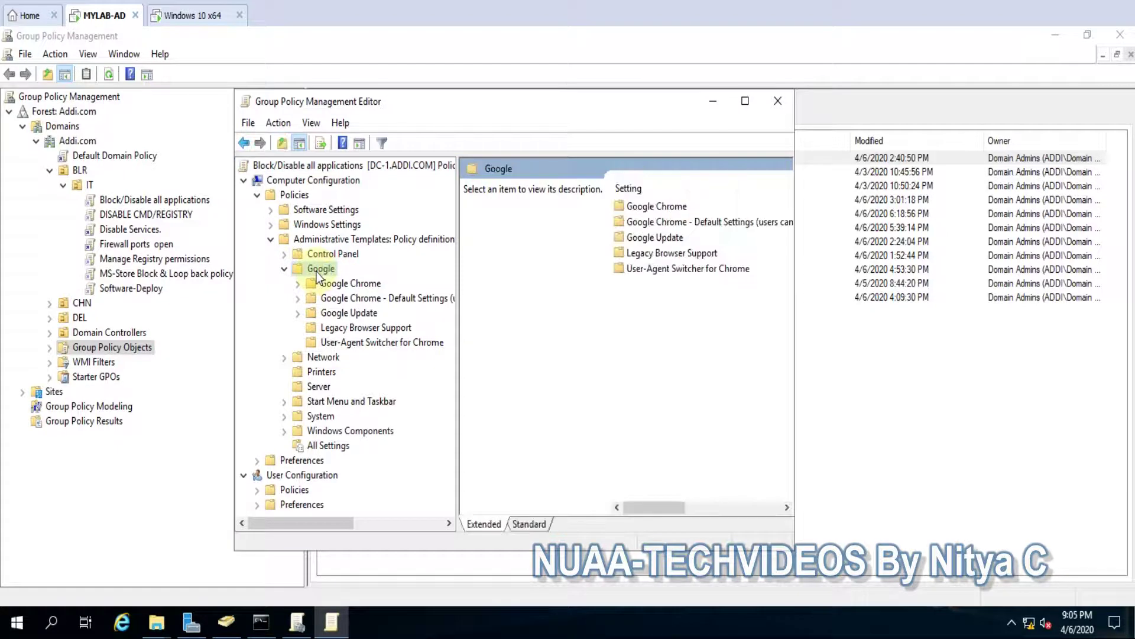
click(351, 283)
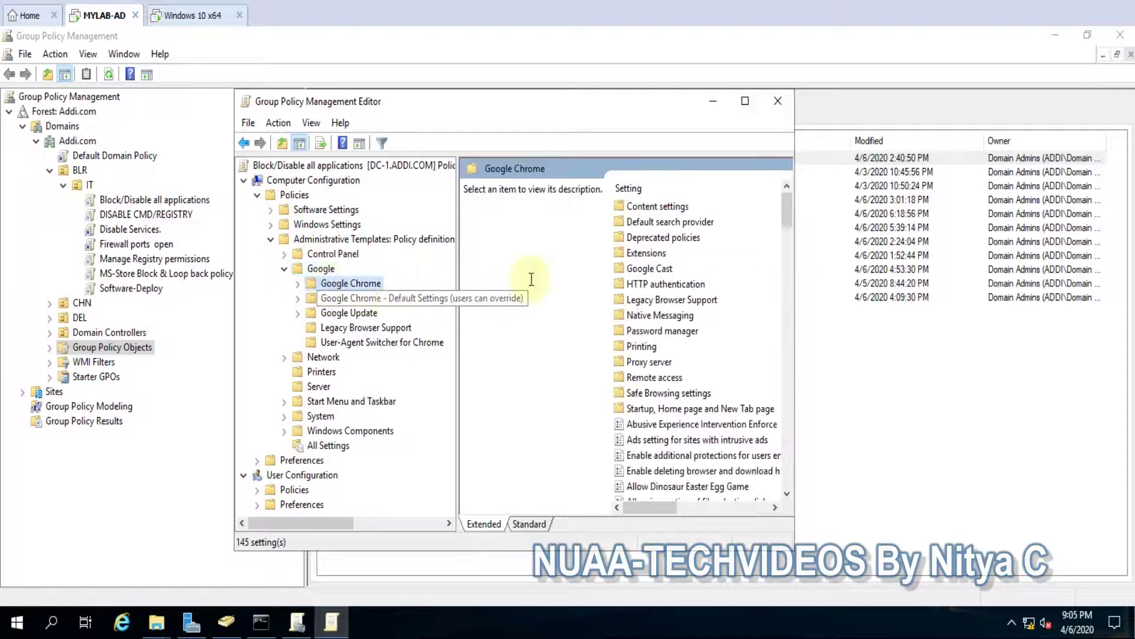
click(672, 300)
scroll(643, 302, down, 5)
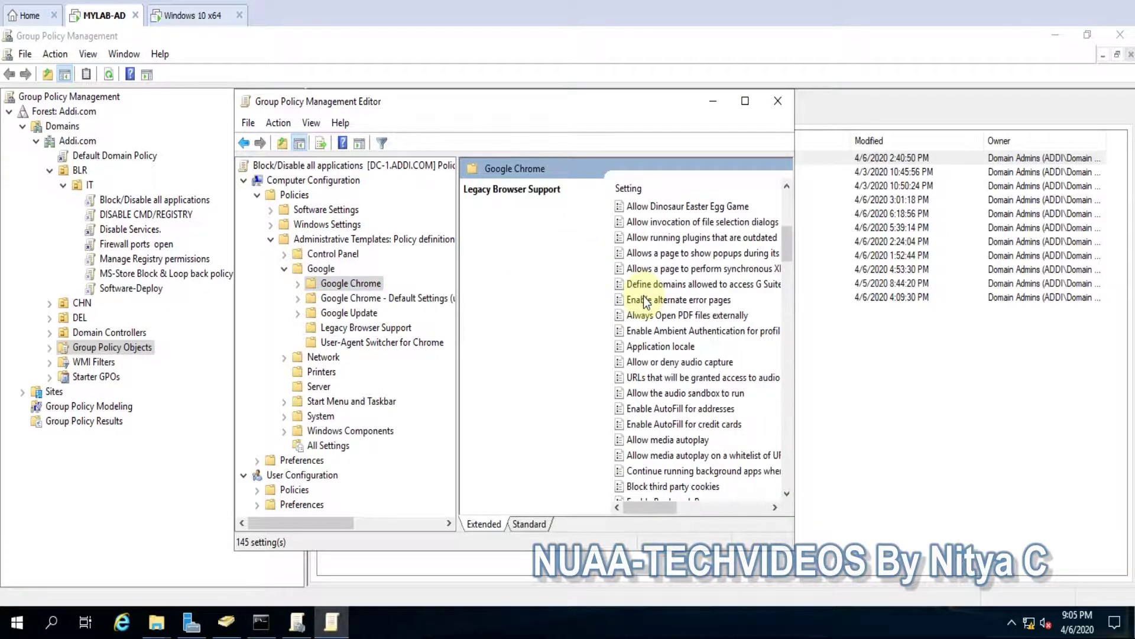
scroll(643, 302, down, 5)
scroll(643, 302, down, 3)
scroll(643, 302, up, 5)
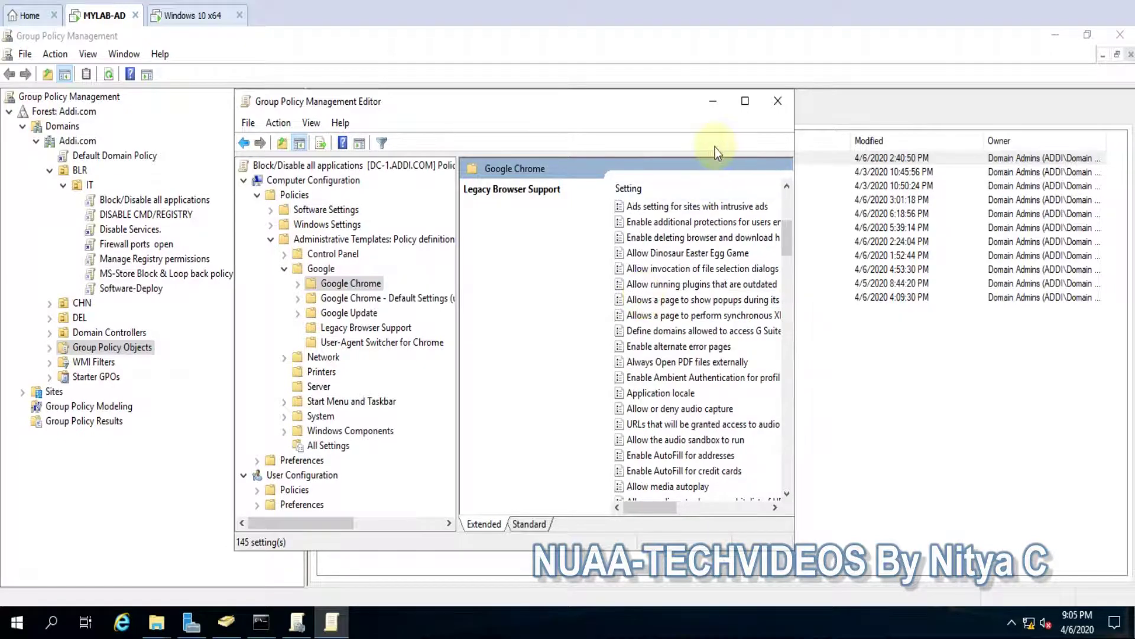
Step: Close the editor and reopen the Block/Disable all applications policy for editing
click(778, 100)
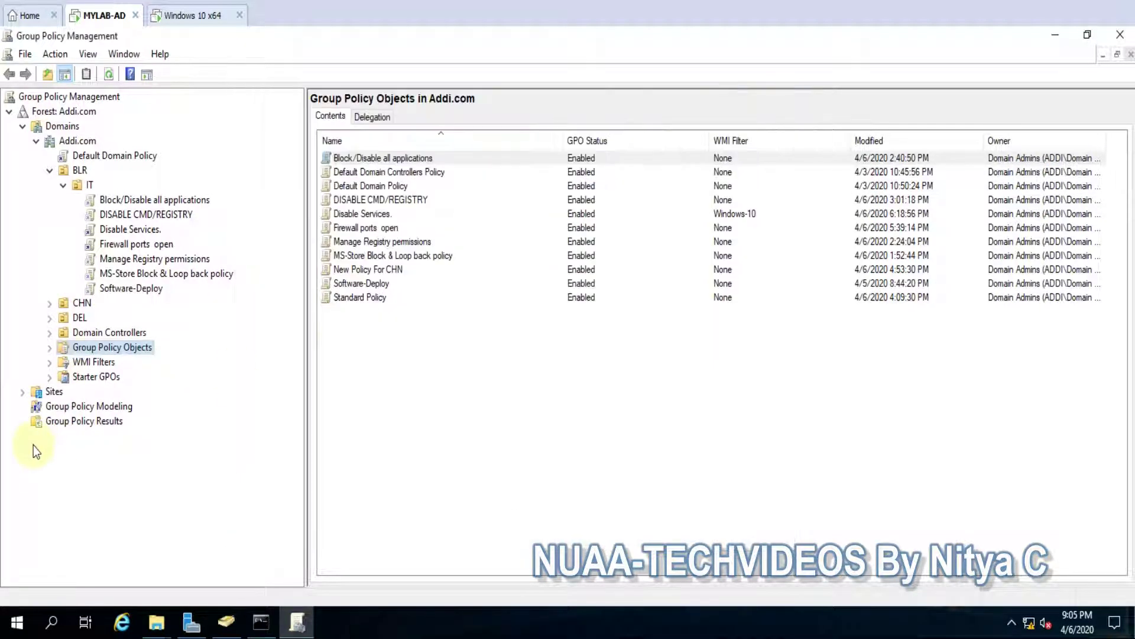
click(145, 201)
right_click(144, 201)
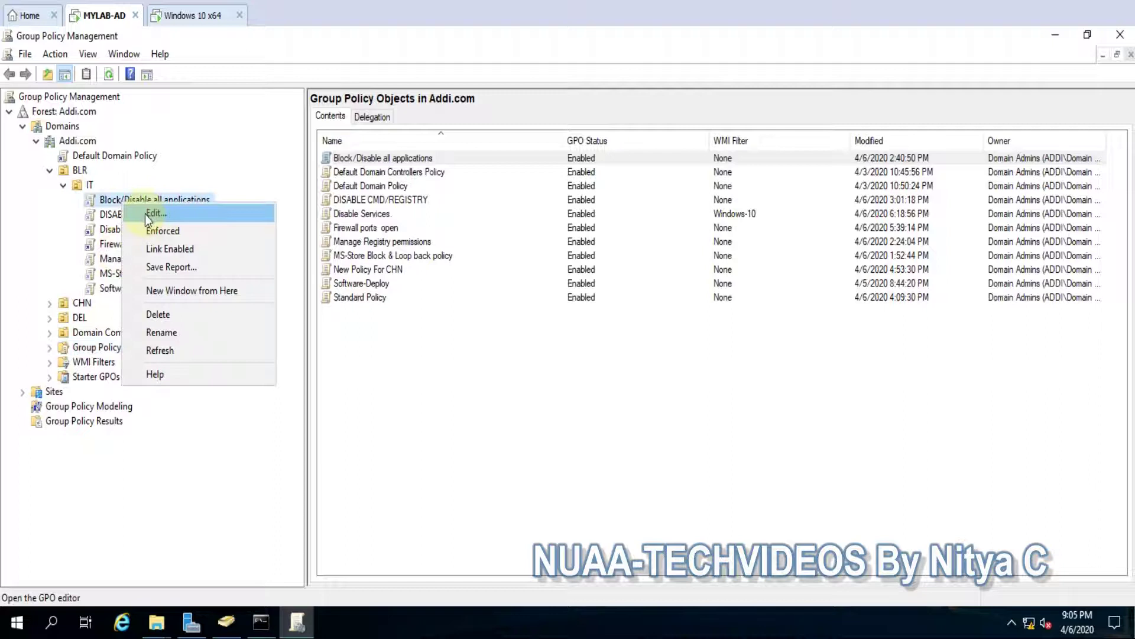
key(Escape)
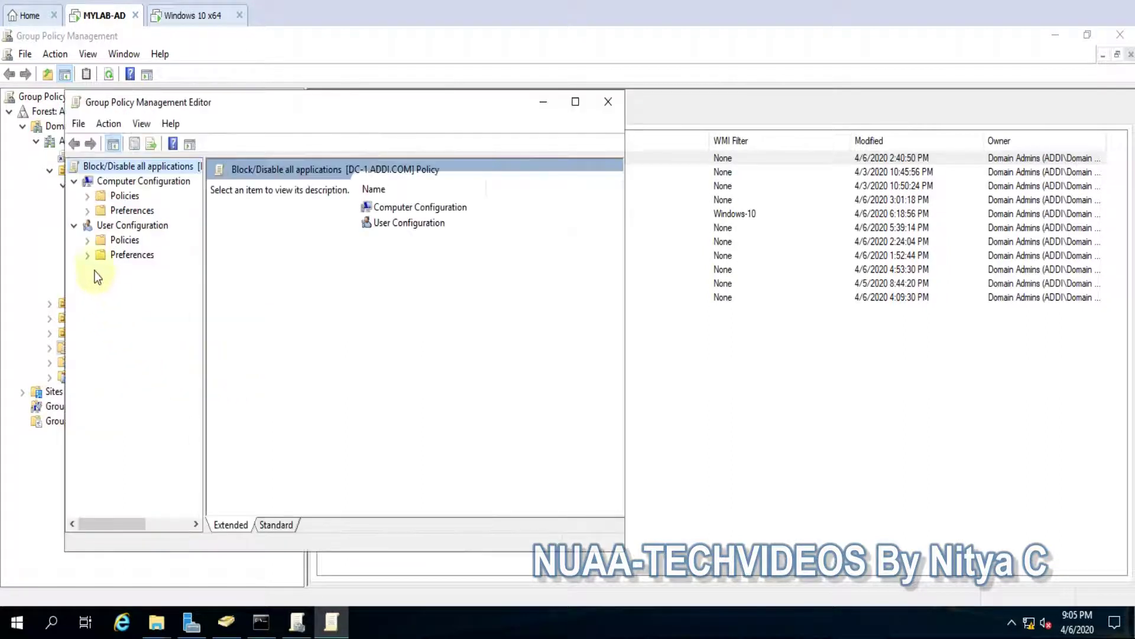
Step: Expand User Configuration's Administrative Templates down to Google Chrome, then collapse the folders again
click(88, 241)
click(102, 284)
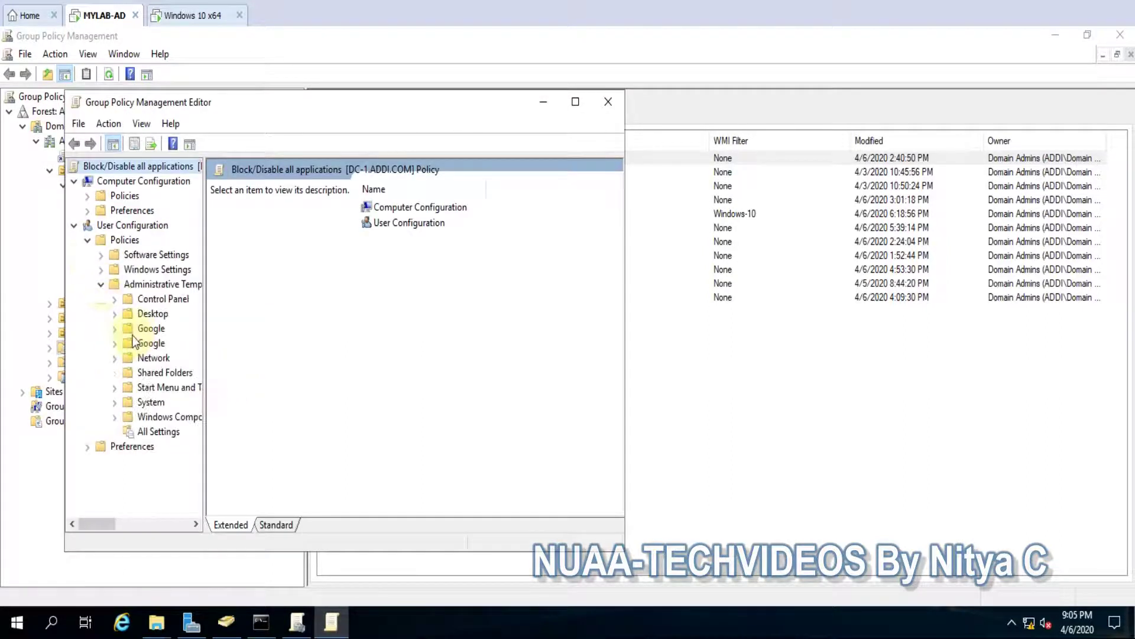
drag(205, 257, 299, 266)
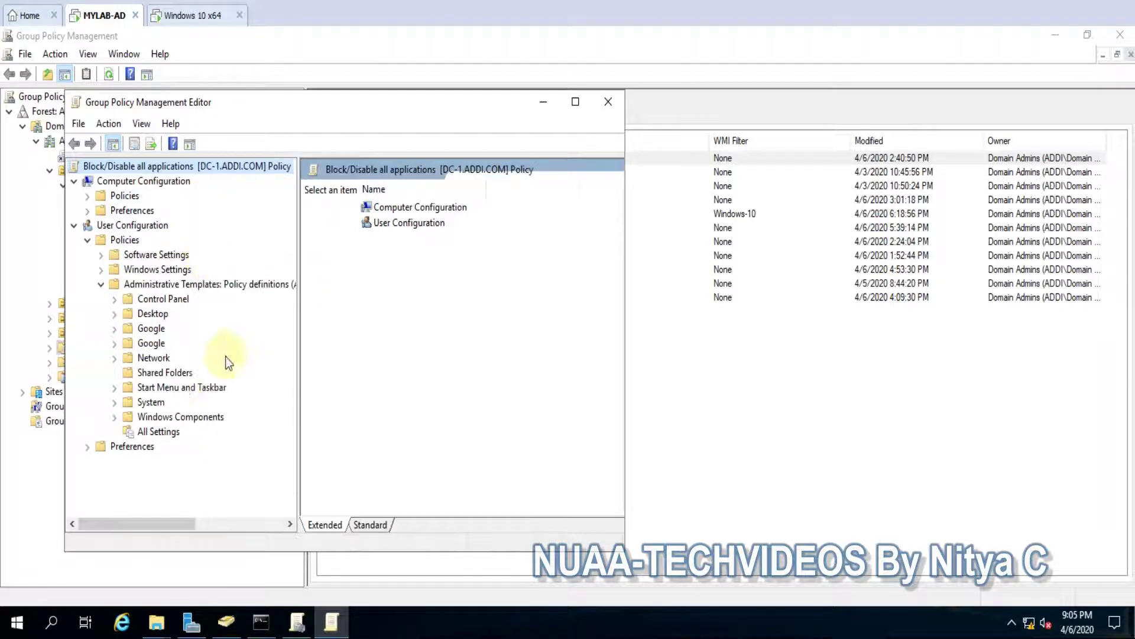
click(114, 328)
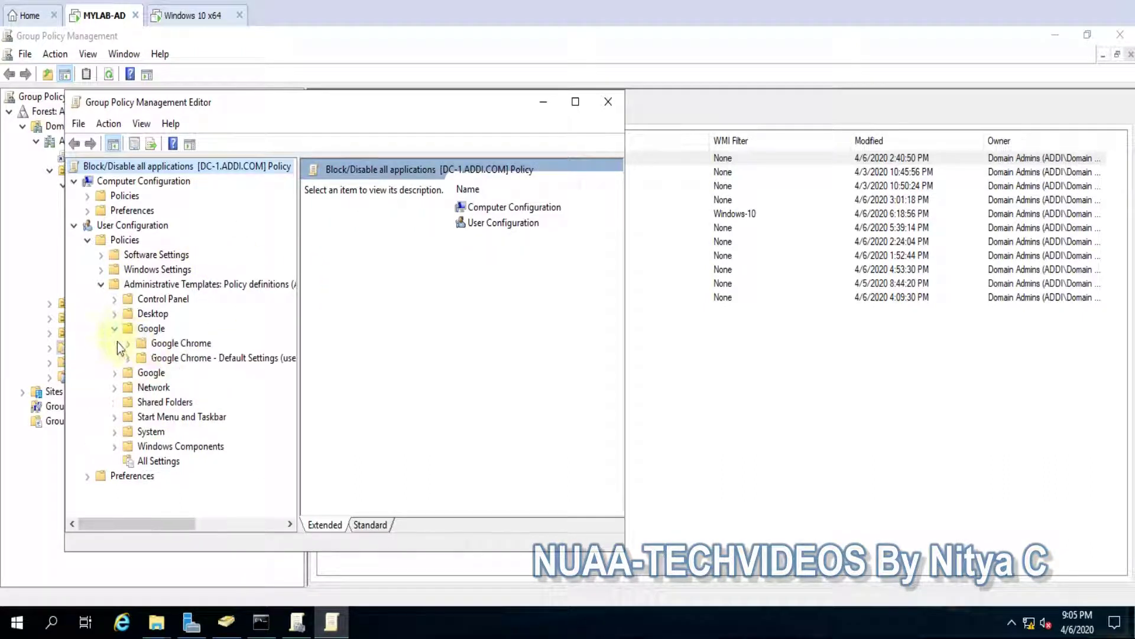
double_click(162, 344)
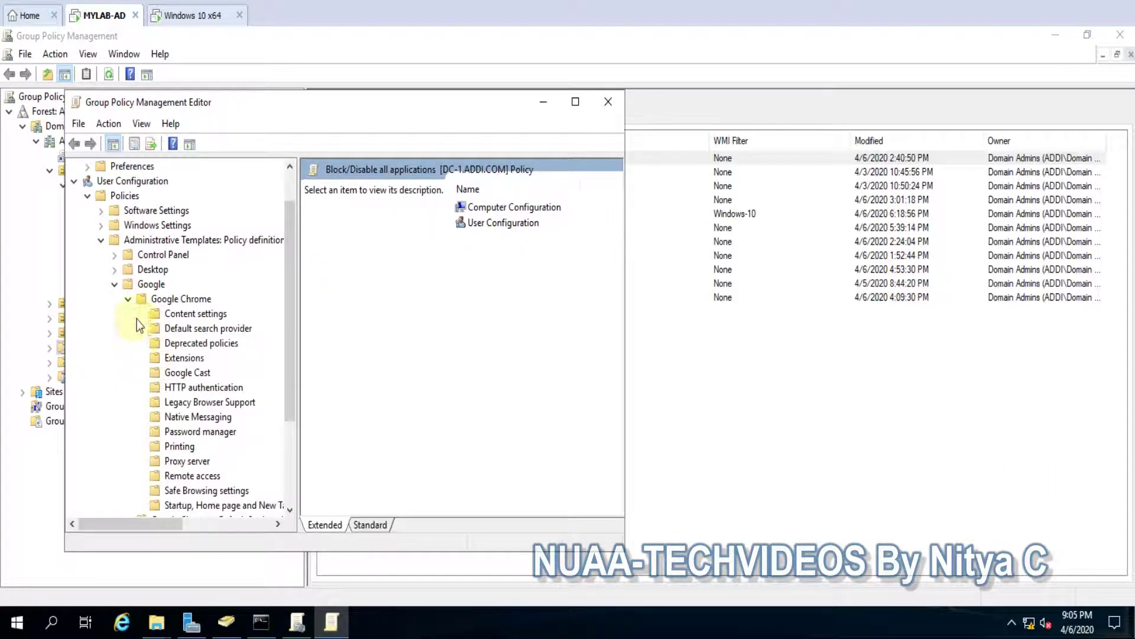
click(127, 301)
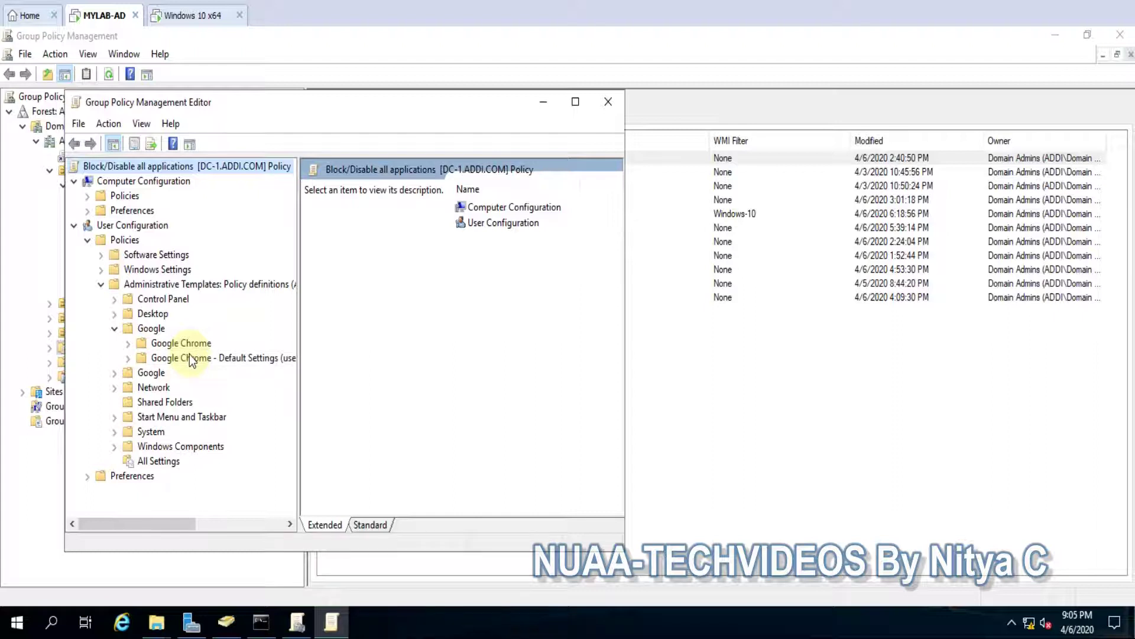
click(115, 329)
click(100, 284)
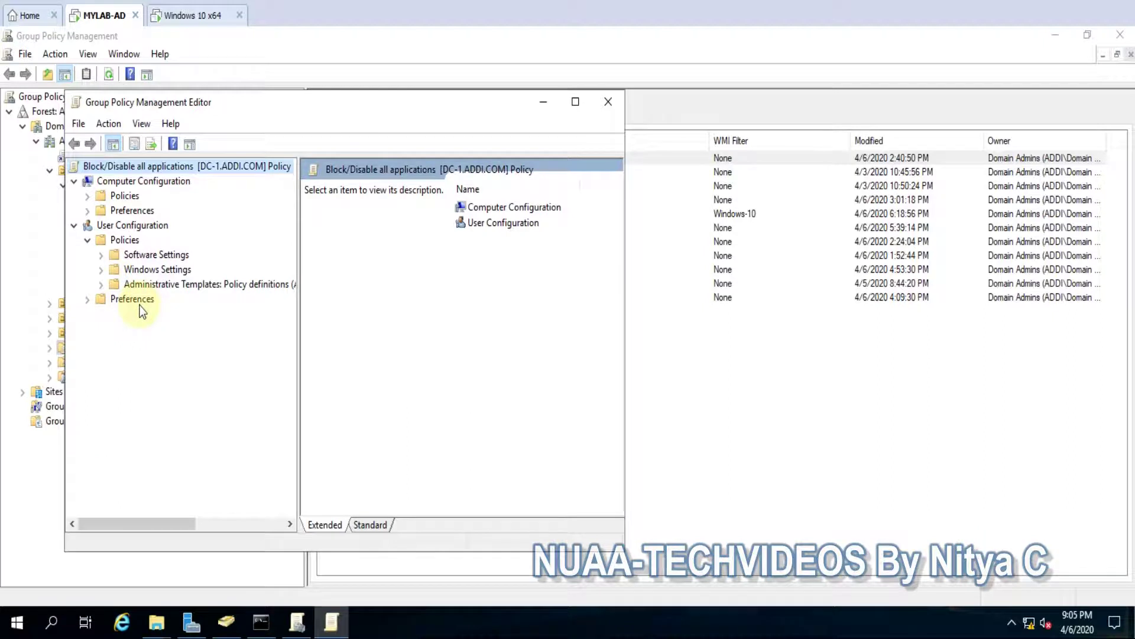